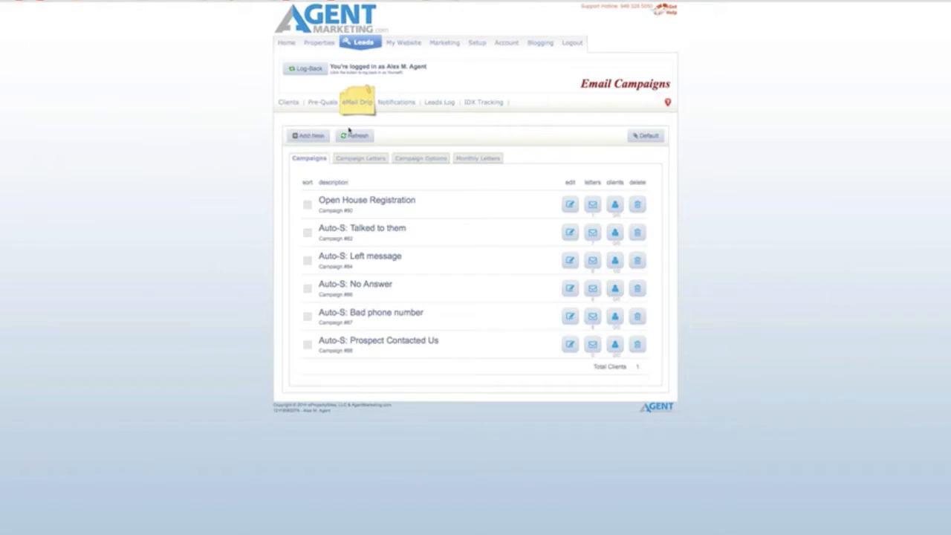
Step: Create a new drip campaign with display name 'First Time Buyers' and save it
{"action": "left_click", "coordinate": [305, 136]}
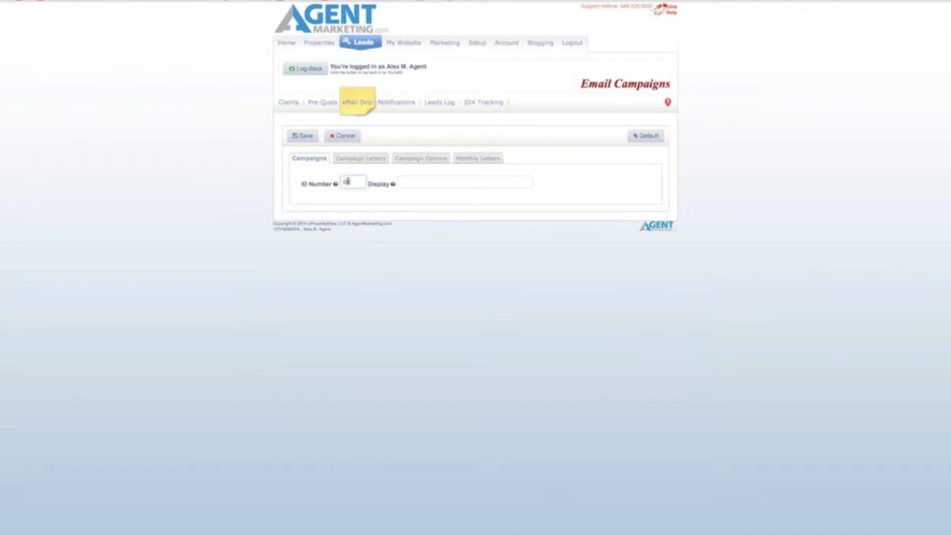
{"action": "left_click", "coordinate": [429, 185]}
{"action": "type", "text": "First"}
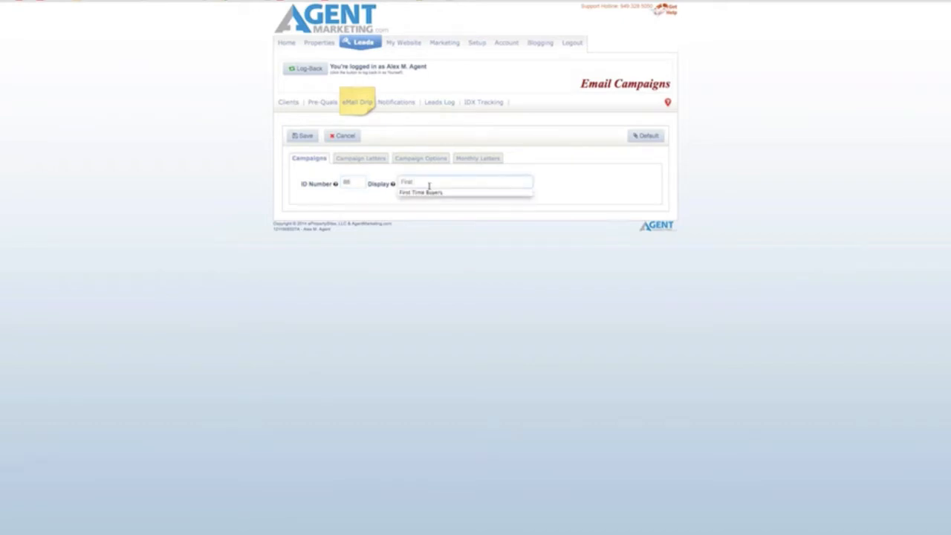
{"action": "key", "text": "Down"}
{"action": "key", "text": "Return"}
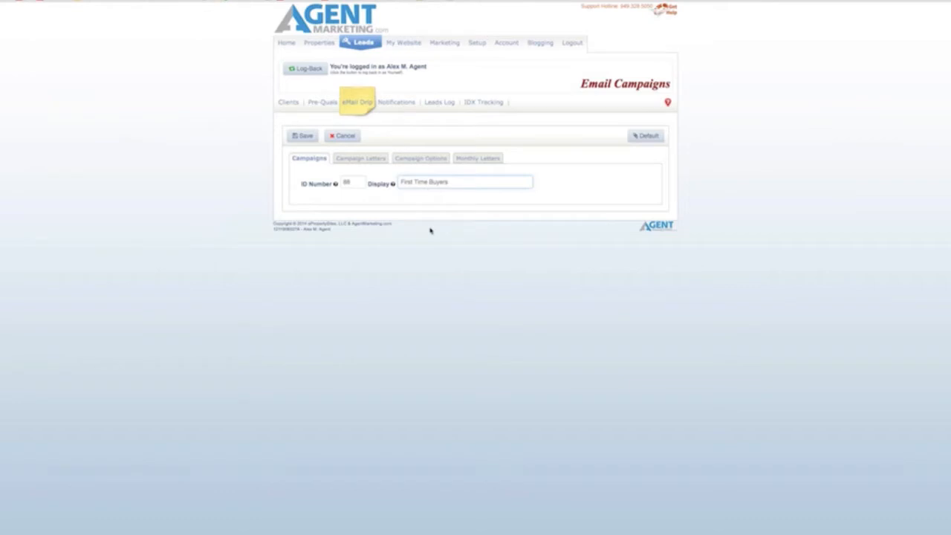
{"action": "key", "text": "super+plus"}
{"action": "key", "text": "super+plus"}
{"action": "key", "text": "super+plus"}
{"action": "key", "text": "super+plus"}
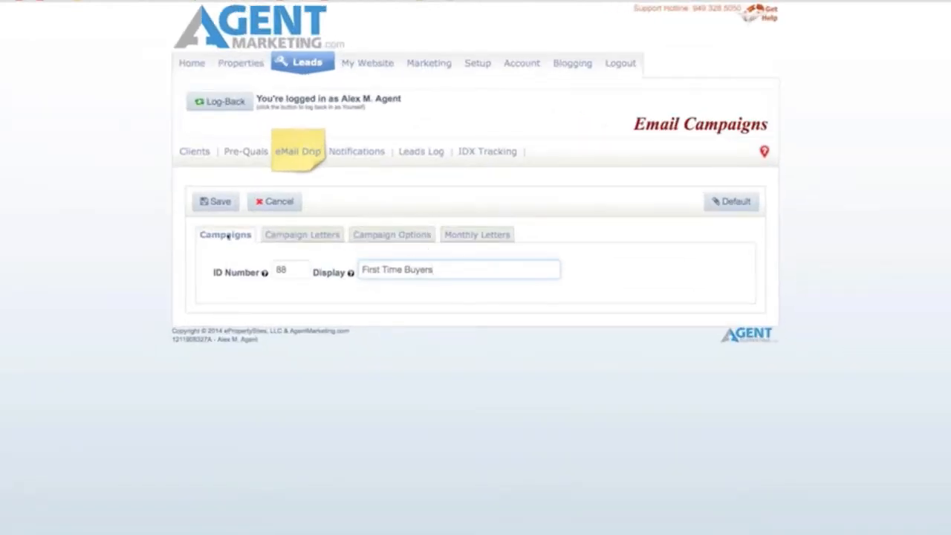
{"action": "left_click", "coordinate": [217, 207]}
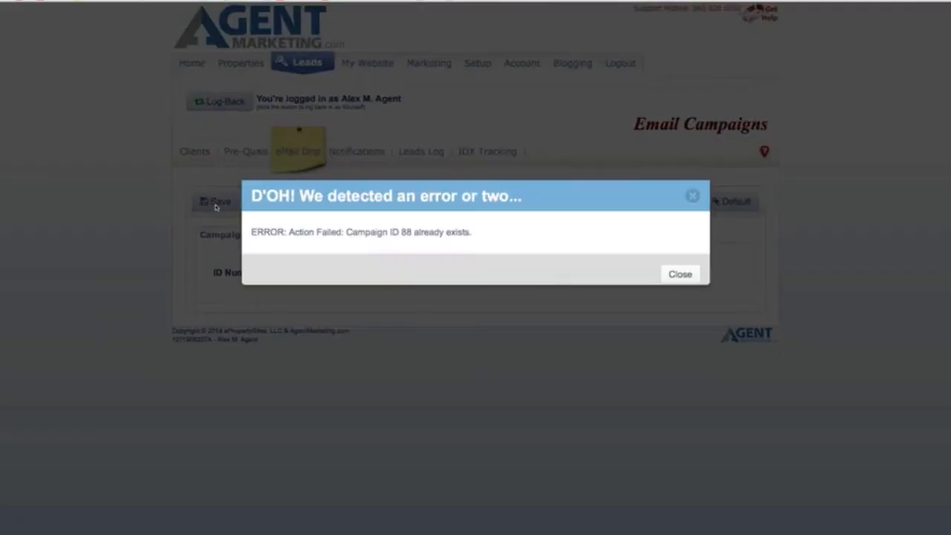
Step: Replace the already-used ID 88 with ID number 13 and save the campaign
{"action": "left_click", "coordinate": [674, 272]}
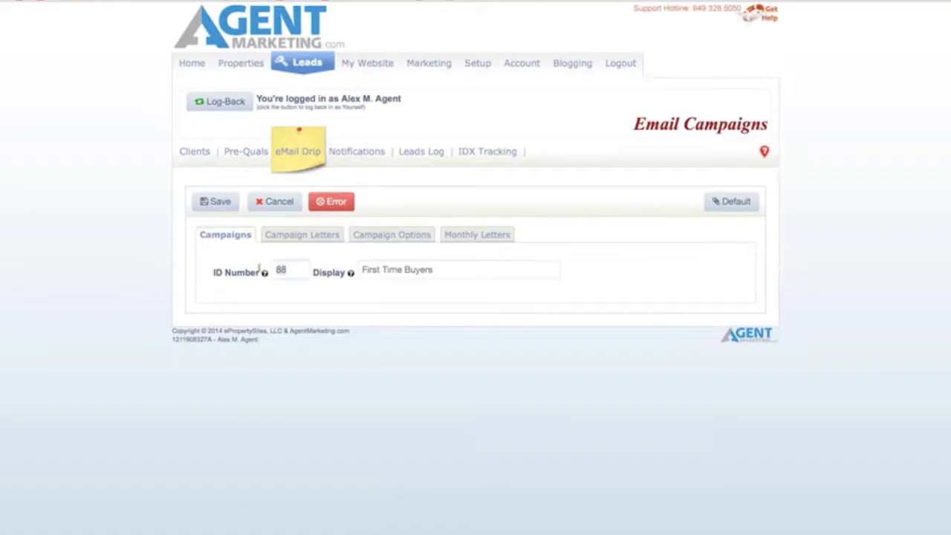
{"action": "mouse_move", "coordinate": [264, 273]}
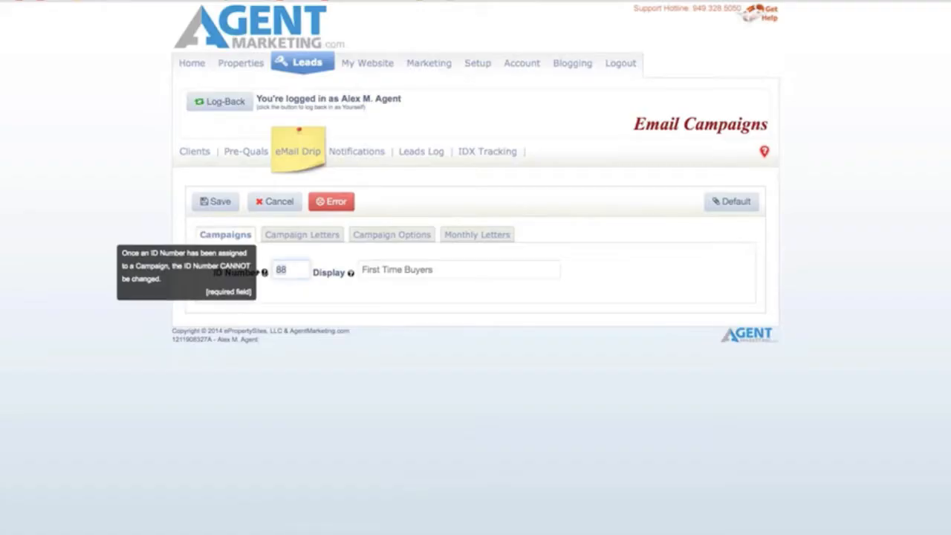
{"action": "key", "text": "BackSpace"}
{"action": "type", "text": "13"}
{"action": "left_click", "coordinate": [217, 202]}
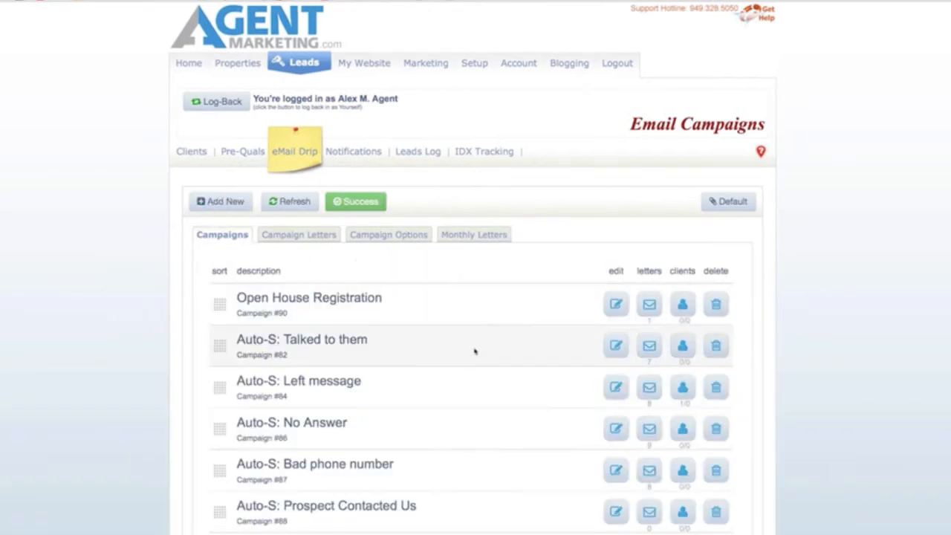
Step: Drag the First Time Buyers row to the top of the list and view its empty letters page
{"action": "scroll", "coordinate": [474, 350], "scroll_direction": "down", "scroll_amount": 1}
{"action": "scroll", "coordinate": [474, 351], "scroll_direction": "down", "scroll_amount": 2}
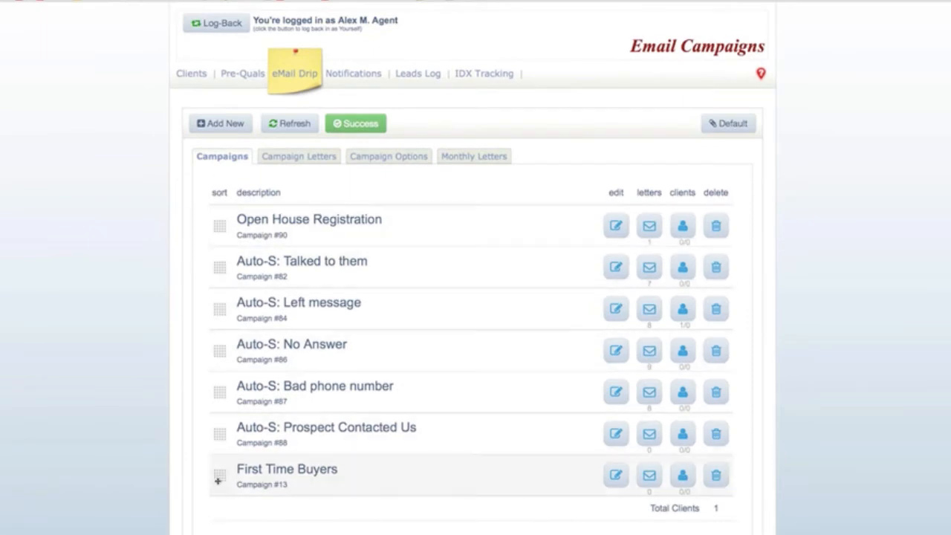
{"action": "left_click_drag", "start_coordinate": [218, 473], "coordinate": [216, 258]}
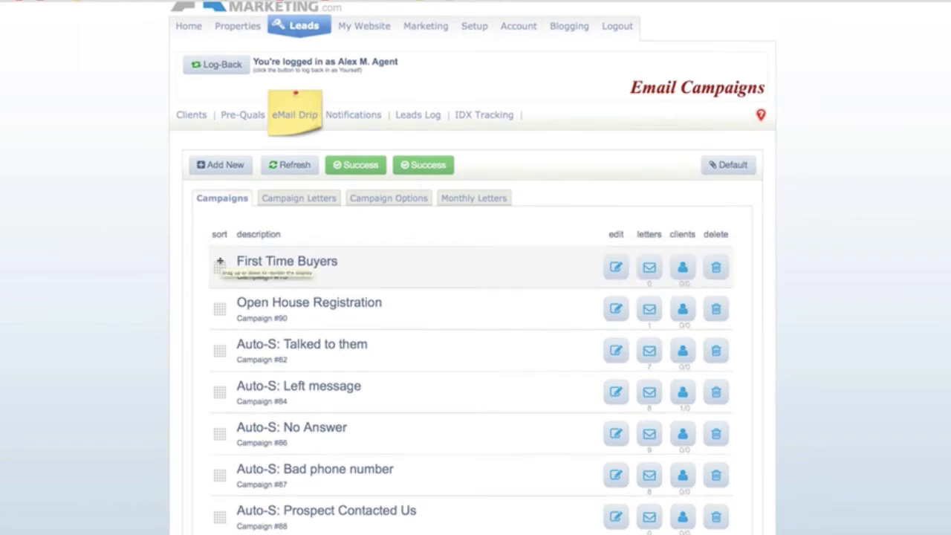
{"action": "left_click", "coordinate": [647, 268]}
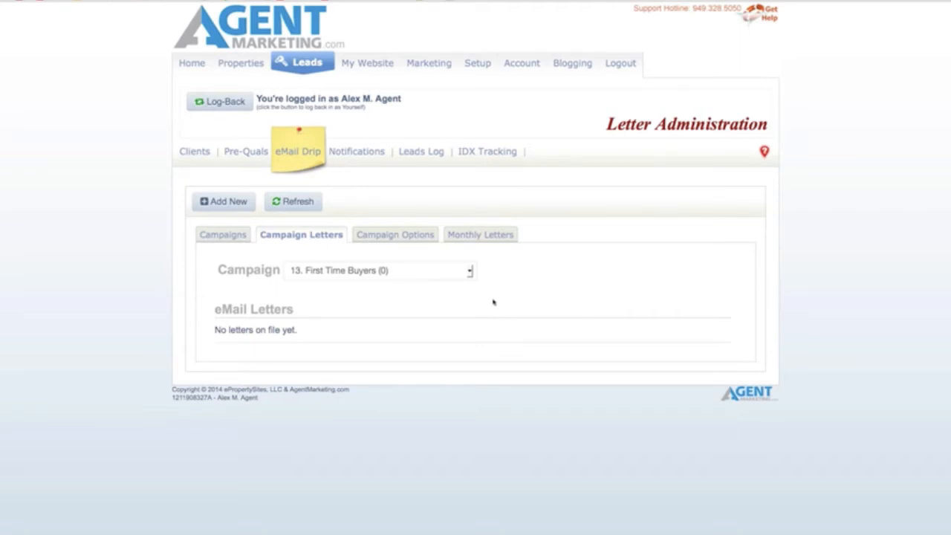
Step: Start a First Time Buyers letter with a .5-hour delay and subject 'Have you pre-qualified?'
{"action": "left_click", "coordinate": [420, 272]}
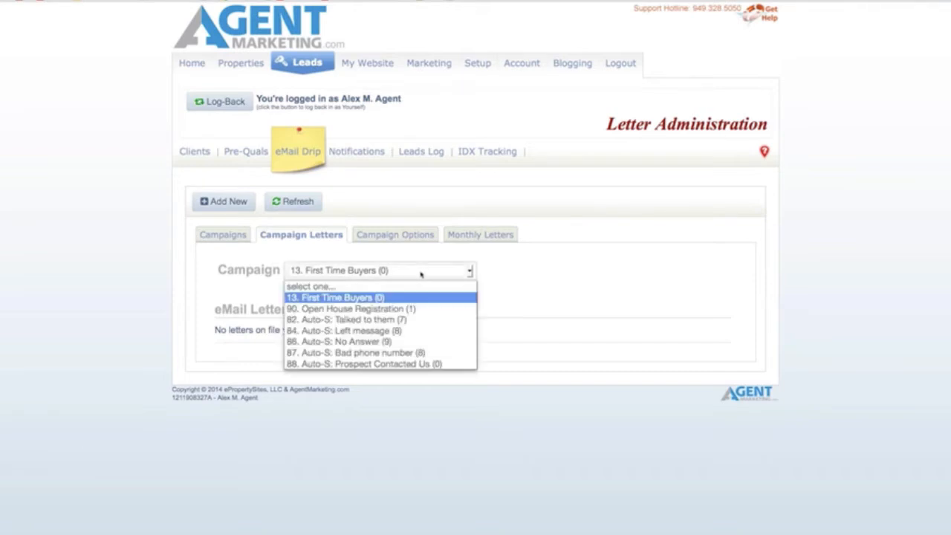
{"action": "left_click", "coordinate": [420, 273]}
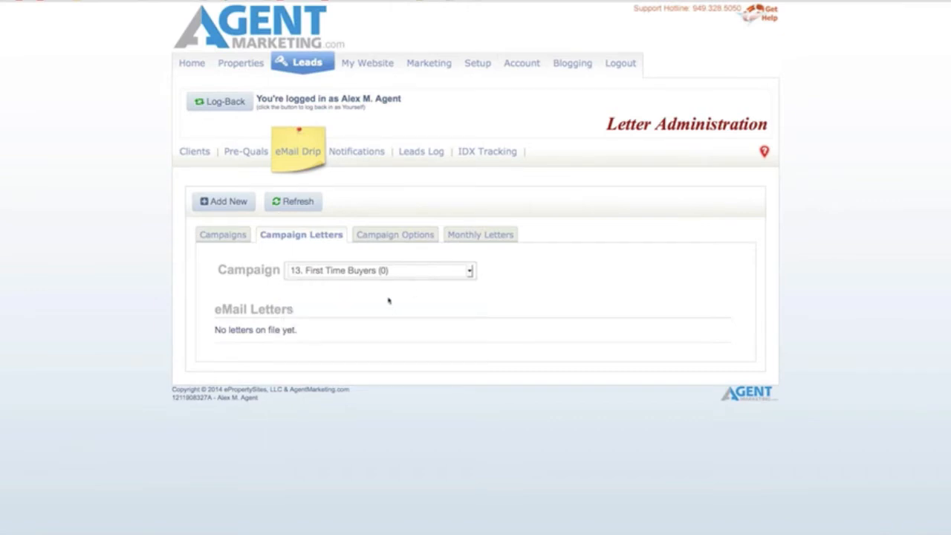
{"action": "left_click", "coordinate": [222, 201]}
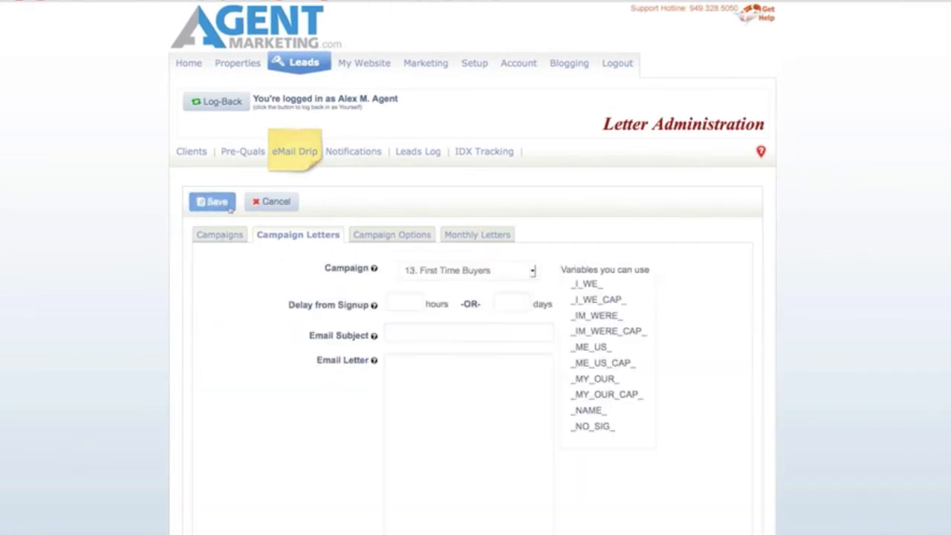
{"action": "left_click", "coordinate": [455, 272]}
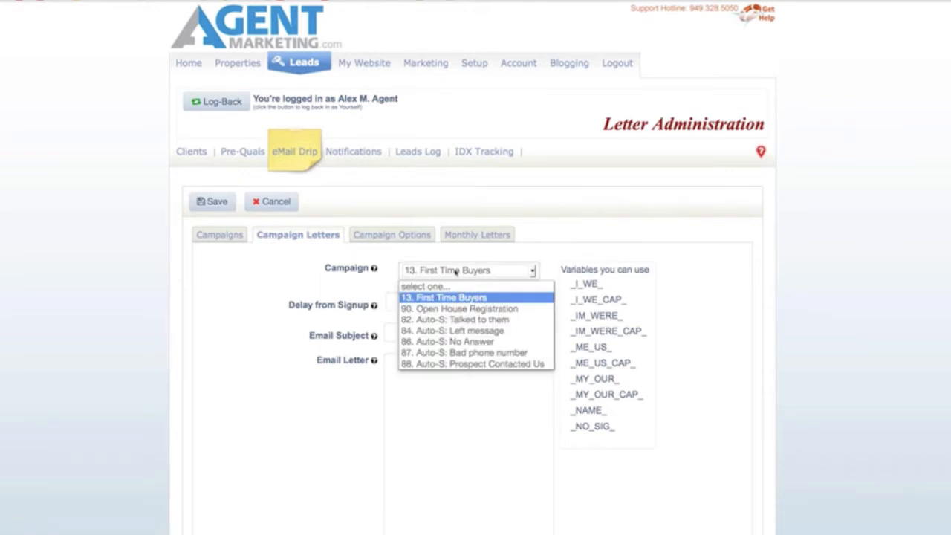
{"action": "left_click", "coordinate": [455, 272]}
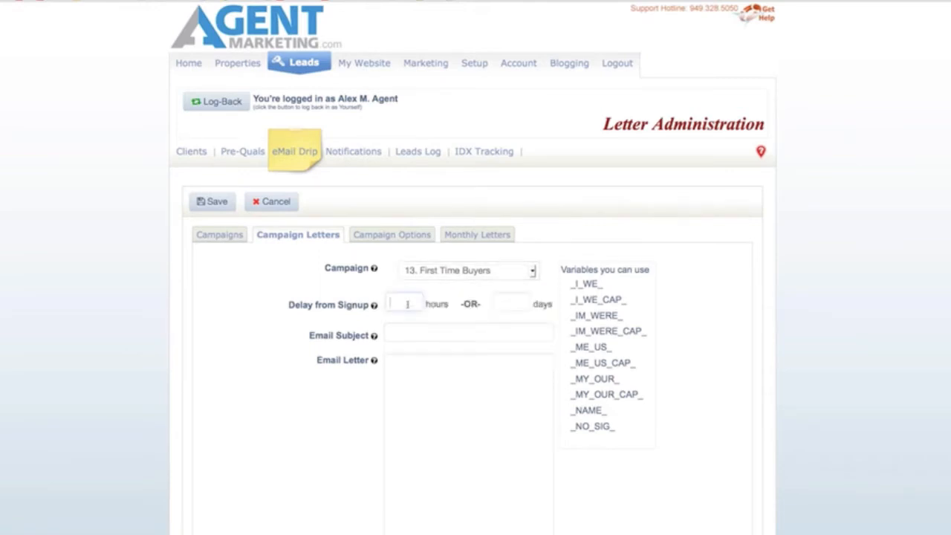
{"action": "type", "text": ".5"}
{"action": "left_click", "coordinate": [497, 329]}
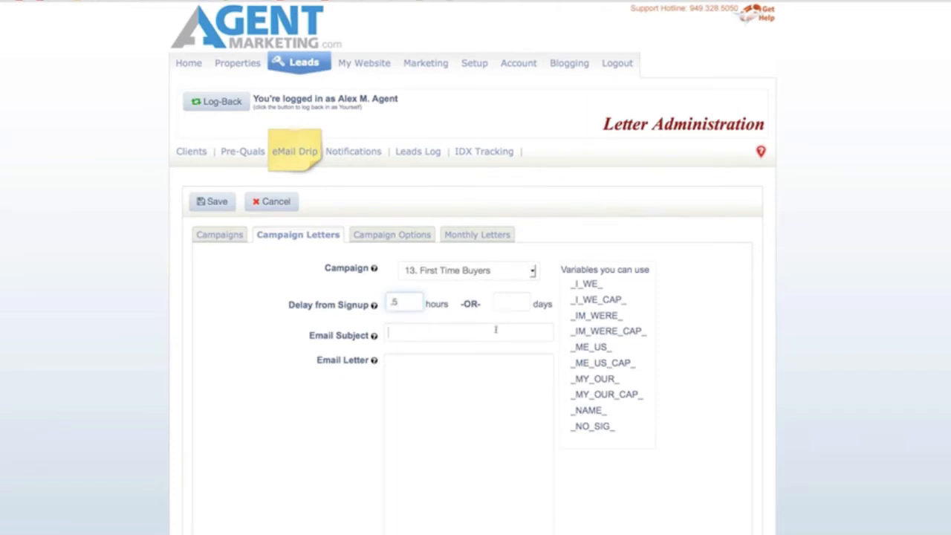
{"action": "left_click", "coordinate": [448, 334]}
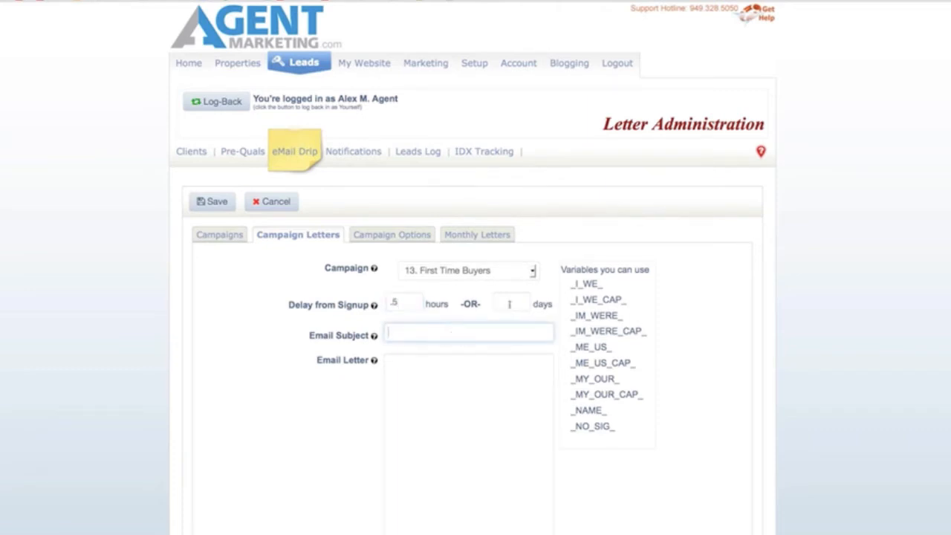
{"action": "left_click", "coordinate": [509, 304]}
{"action": "left_click", "coordinate": [457, 330]}
{"action": "type", "text": "Have you pre-qualified"}
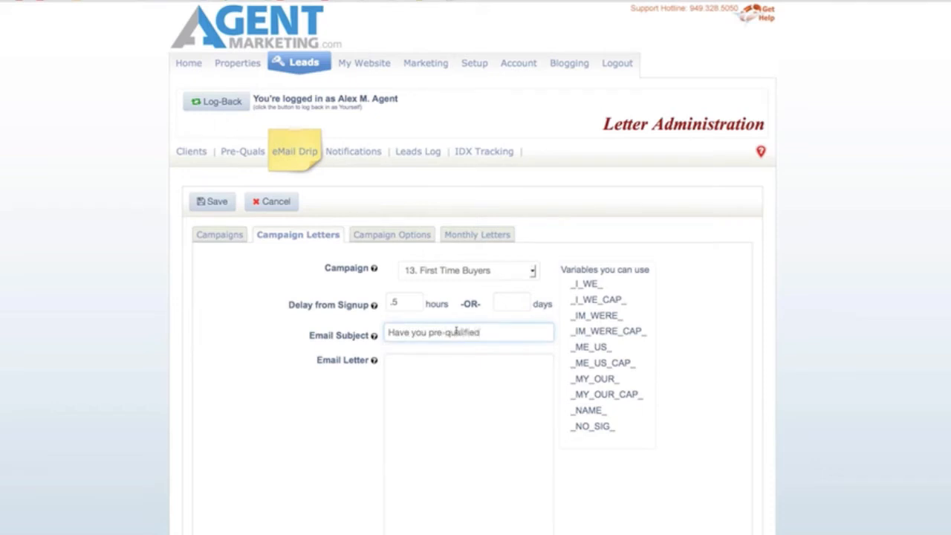
{"action": "type", "text": "?"}
Step: Write 'Hi _NAME_, Have you talked to my lender yet?...' with the agent's phone and 'cb', then save
{"action": "left_click", "coordinate": [494, 397]}
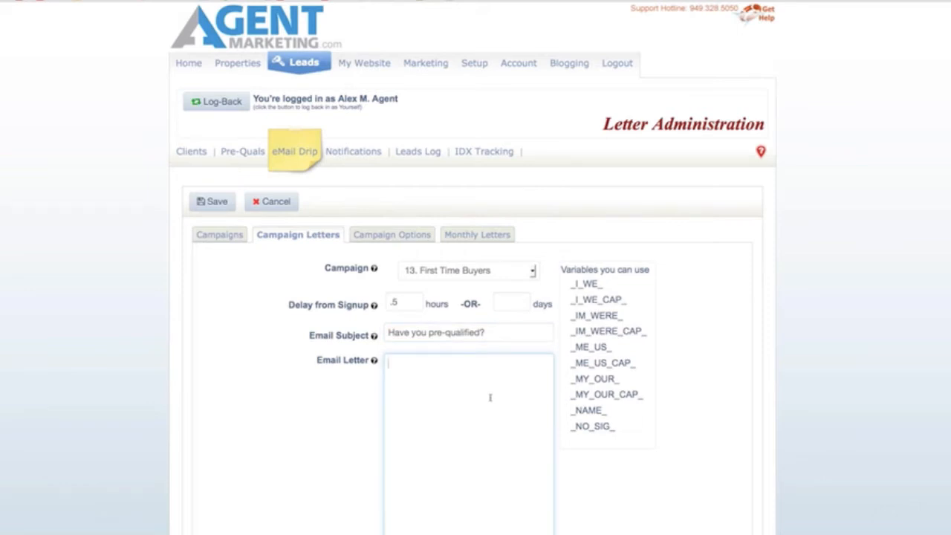
{"action": "left_click_drag", "start_coordinate": [617, 413], "coordinate": [571, 413]}
{"action": "key", "text": "ctrl+c"}
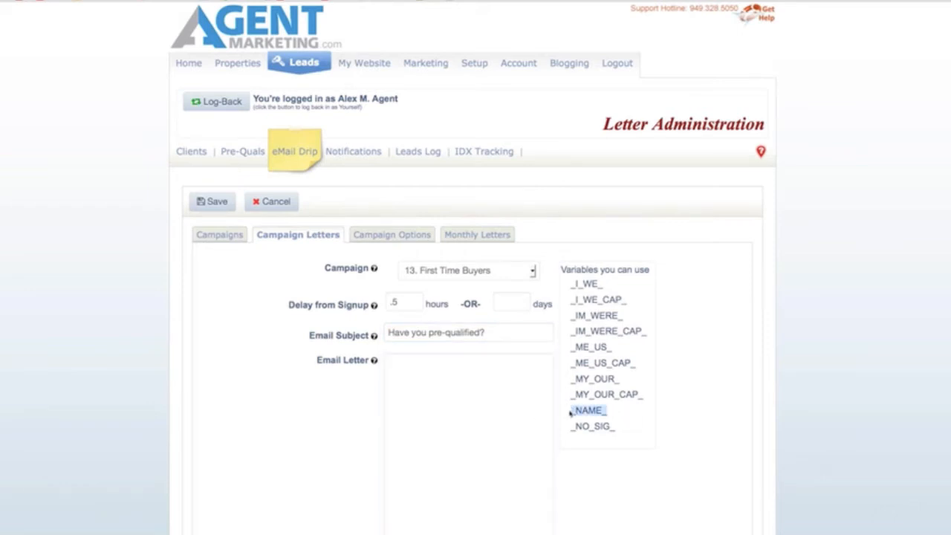
{"action": "left_click", "coordinate": [424, 373]}
{"action": "type", "text": "Hi"}
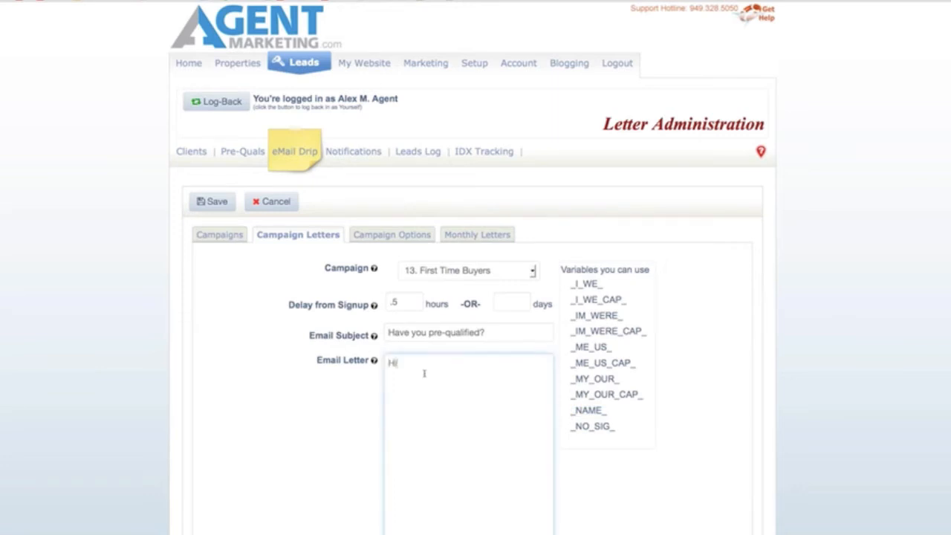
{"action": "key", "text": "ctrl+v"}
{"action": "type", "text": ","}
{"action": "key", "text": "Return"}
{"action": "type", "text": "Have you talked to my lender yet?  "}
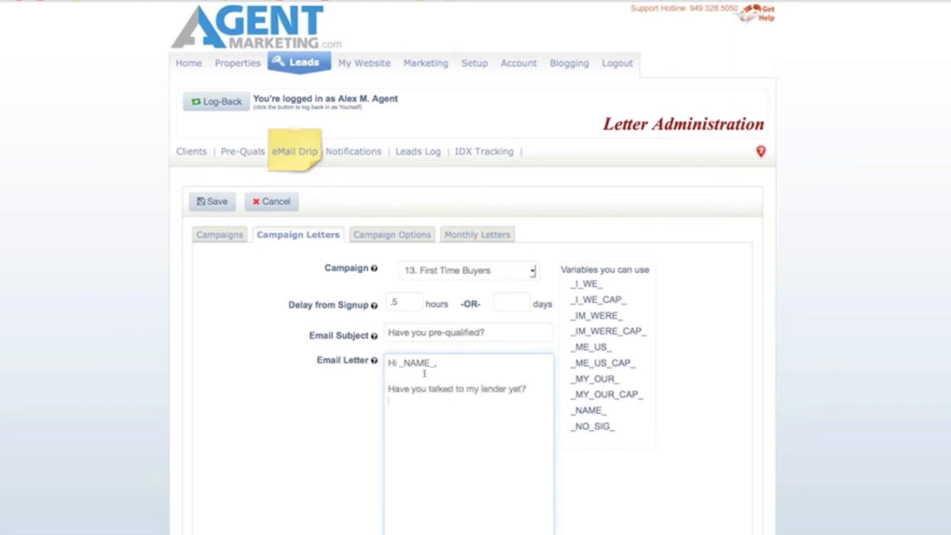
{"action": "type", "text": "Give me a call to discuss"}
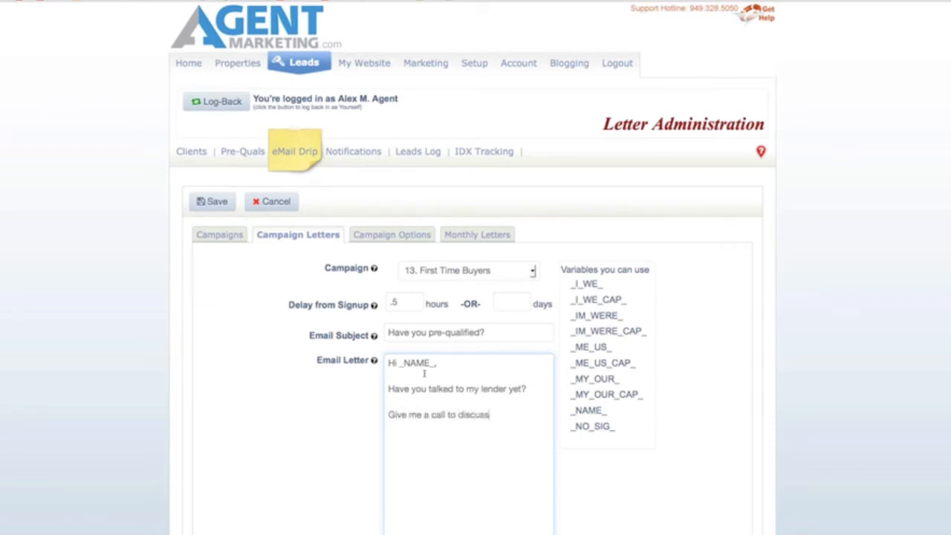
{"action": "type", "text": "."}
{"action": "key", "text": "Return"}
{"action": "key", "text": "Return"}
{"action": "key", "text": "Return"}
{"action": "key", "text": "Return"}
{"action": "type", "text": "cb"}
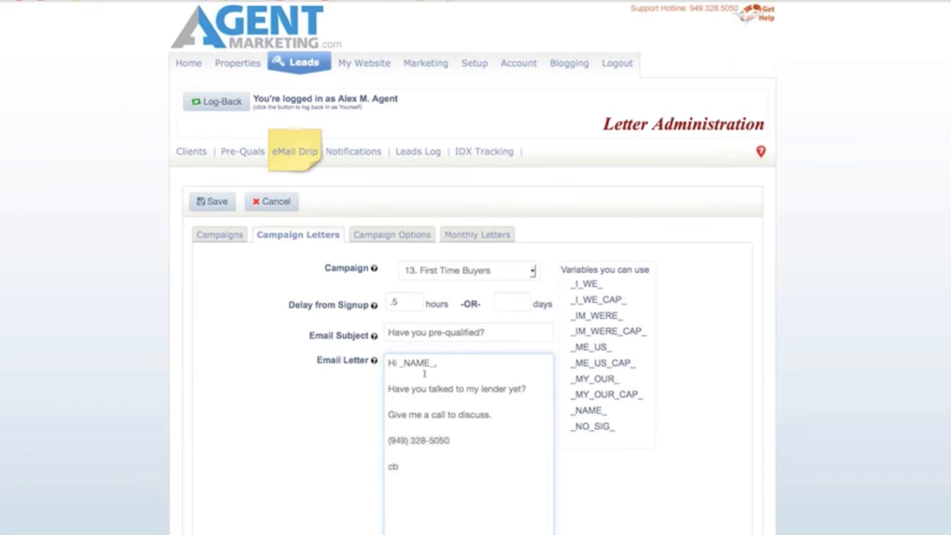
{"action": "left_click", "coordinate": [215, 207]}
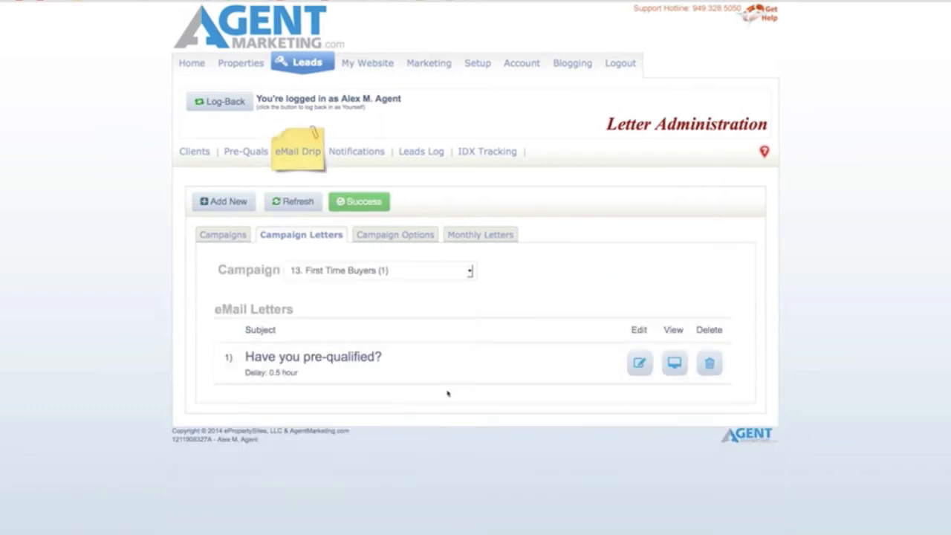
Step: Start a new letter with a 3-day delay and subject 'What neighborhood?'
{"action": "left_click", "coordinate": [223, 202]}
{"action": "left_click", "coordinate": [512, 304]}
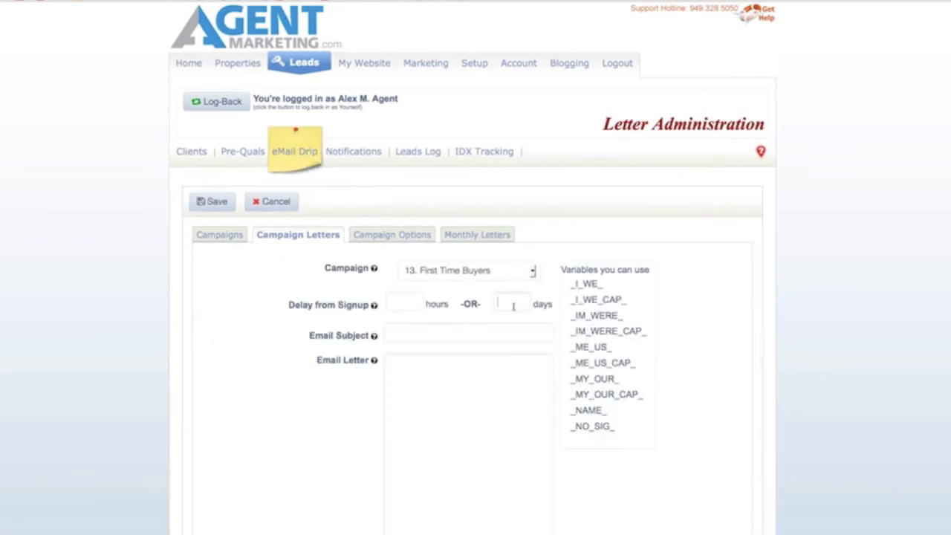
{"action": "type", "text": "3"}
{"action": "left_click", "coordinate": [458, 336]}
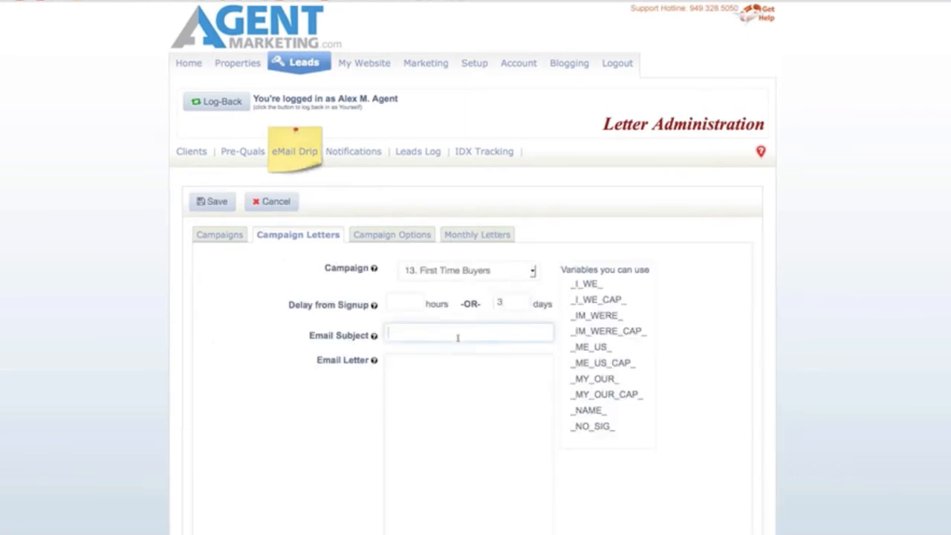
{"action": "type", "text": "Neigh"}
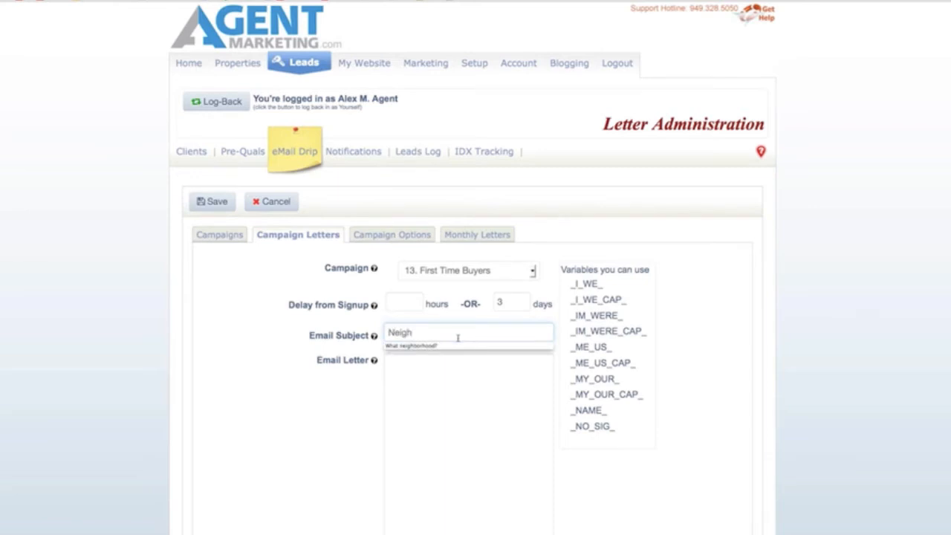
{"action": "key", "text": "Down"}
{"action": "key", "text": "Return"}
Step: Write the 'Hi _NAME_, What neighborhoods are you thinking about...' body with the agent's phone and 'cb', then save
{"action": "left_click", "coordinate": [463, 379]}
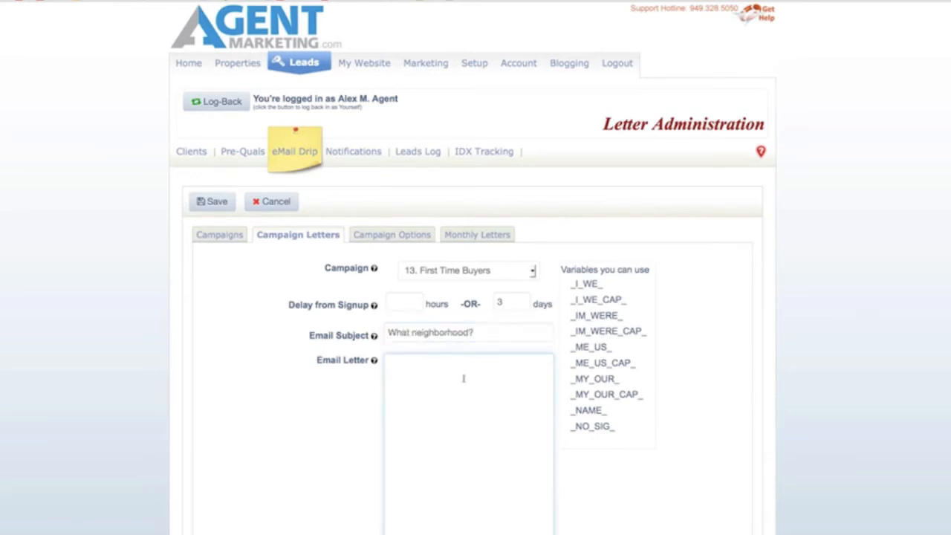
{"action": "type", "text": "Hi _NAME_"}
{"action": "type", "text": ",  What neighborhood"}
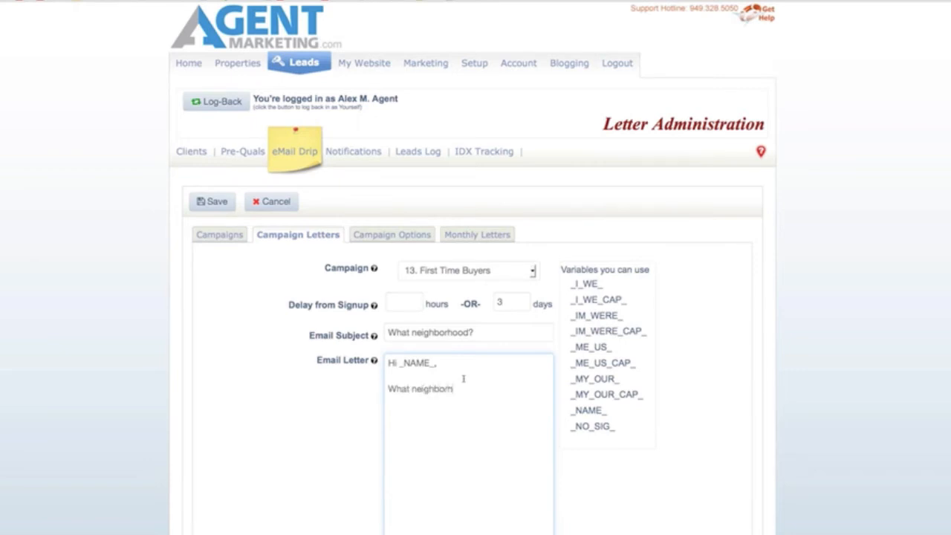
{"action": "type", "text": "s are you thinking about.  It i"}
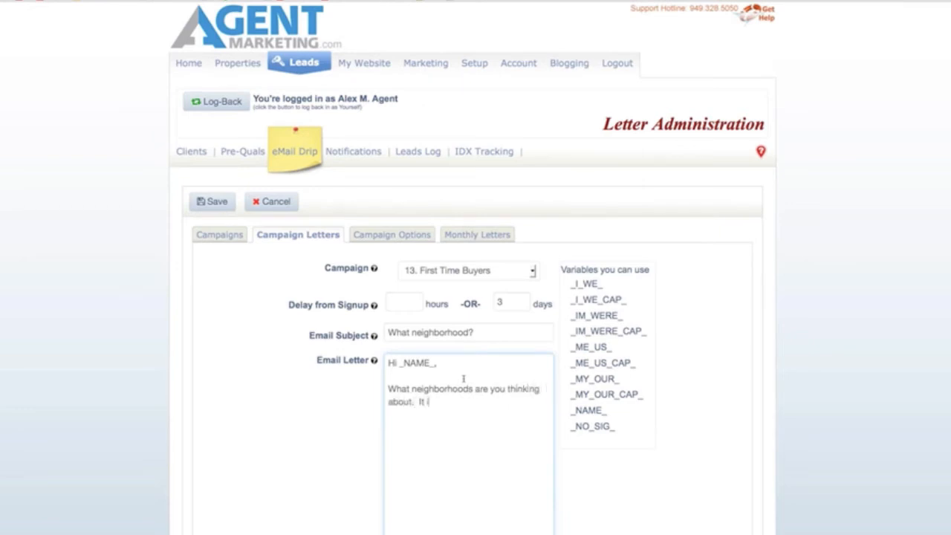
{"action": "type", "text": "s really important to decide.  Give me a call!"}
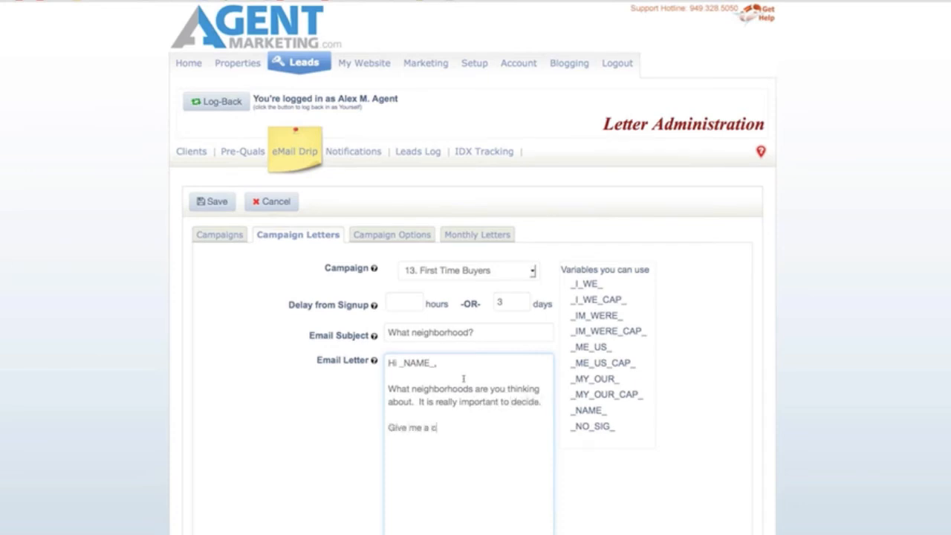
{"action": "key", "text": "Return"}
{"action": "key", "text": "Return"}
{"action": "type", "text": "cb"}
{"action": "key", "text": "Return"}
{"action": "key", "text": "Return"}
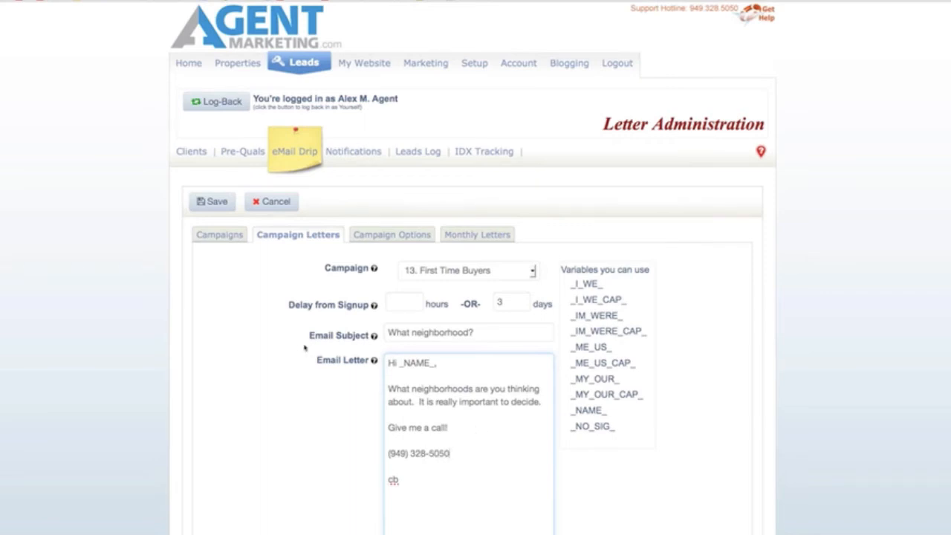
{"action": "left_click", "coordinate": [214, 208]}
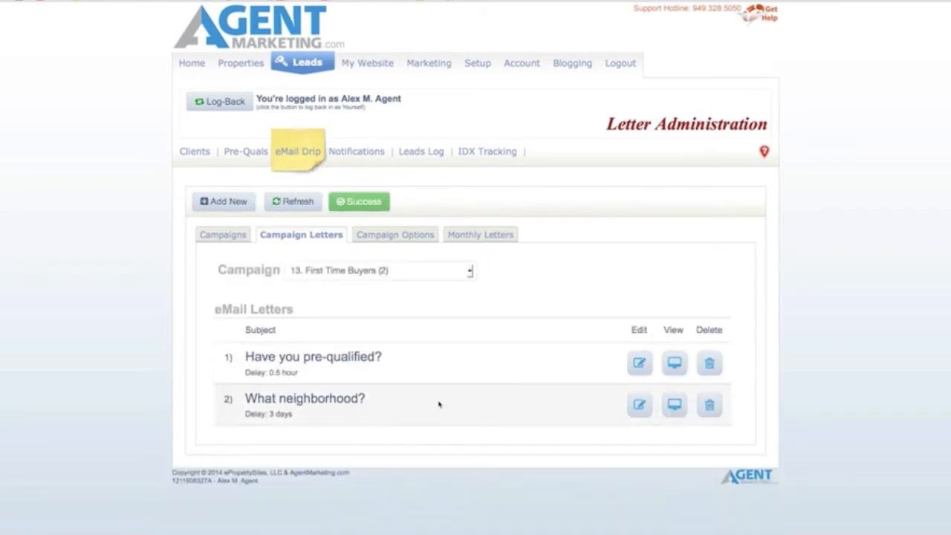
{"action": "left_click", "coordinate": [674, 364]}
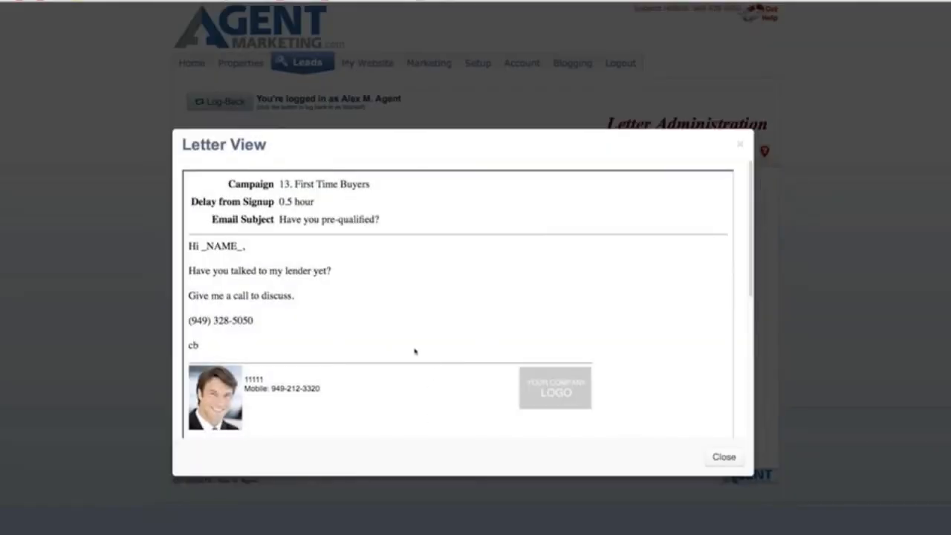
{"action": "left_click", "coordinate": [723, 457]}
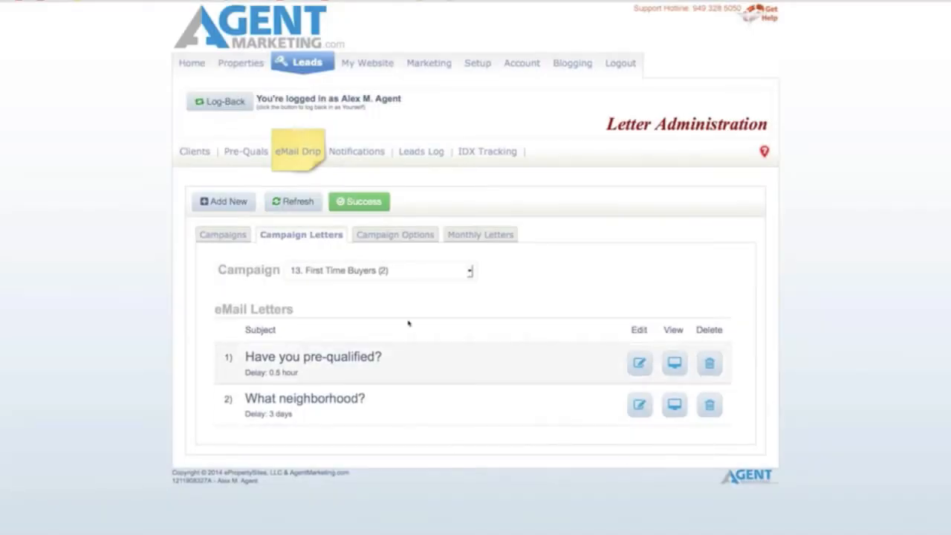
Step: Enter a throwaway test text as the campaign's email signature and save it
{"action": "left_click", "coordinate": [410, 235]}
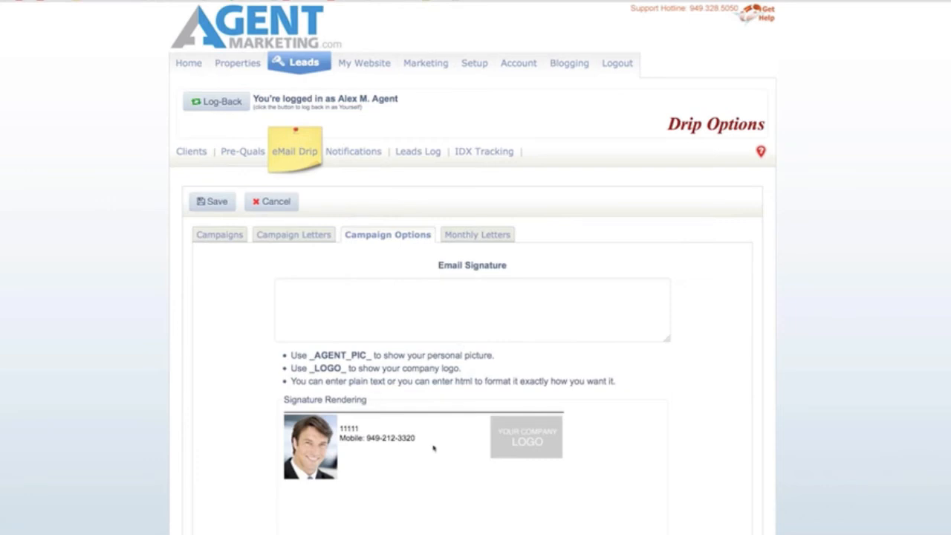
{"action": "mouse_move", "coordinate": [577, 479]}
{"action": "left_mouse_down"}
{"action": "mouse_move", "coordinate": [297, 441]}
{"action": "mouse_move", "coordinate": [295, 419]}
{"action": "mouse_move", "coordinate": [337, 422]}
{"action": "left_mouse_up"}
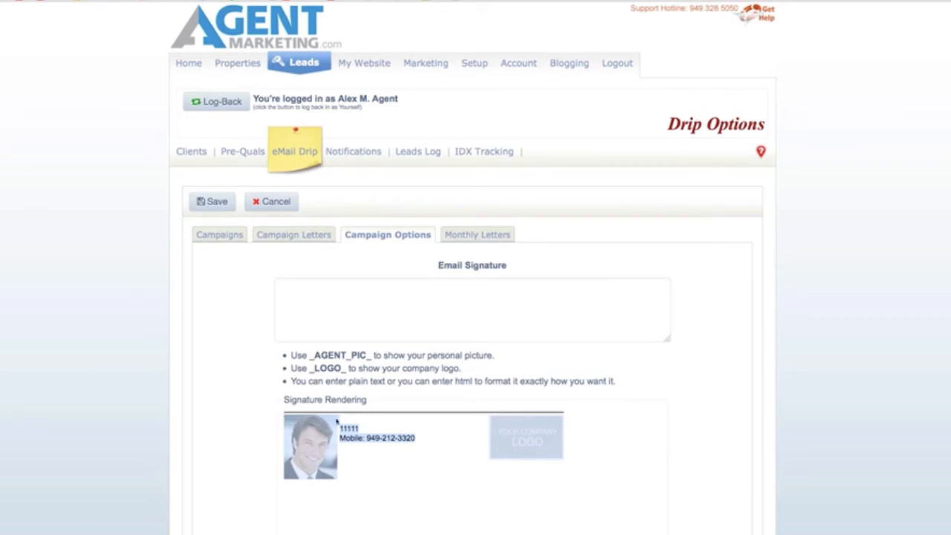
{"action": "left_click", "coordinate": [377, 305]}
{"action": "type", "text": "srt"}
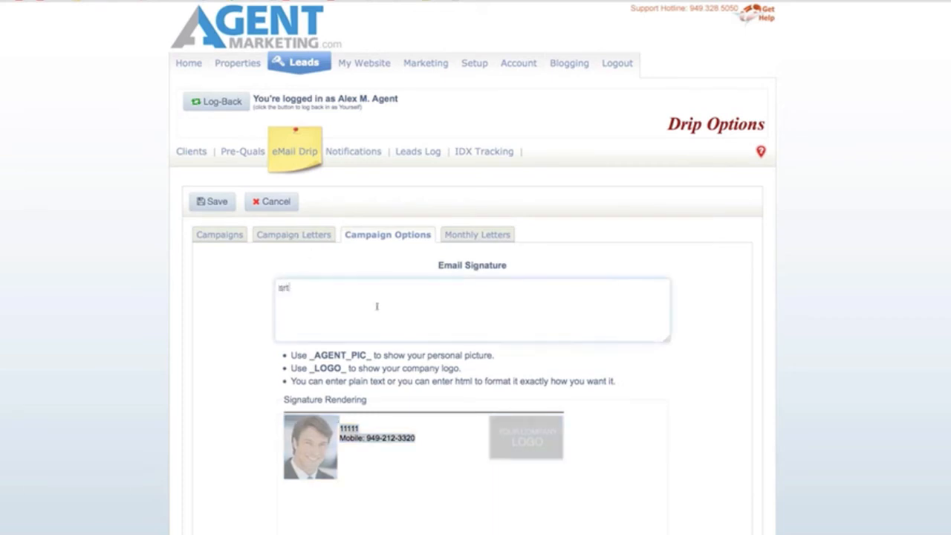
{"action": "type", "text": "jstfgjxfgfgfgfgfgsj"}
{"action": "left_click", "coordinate": [213, 201]}
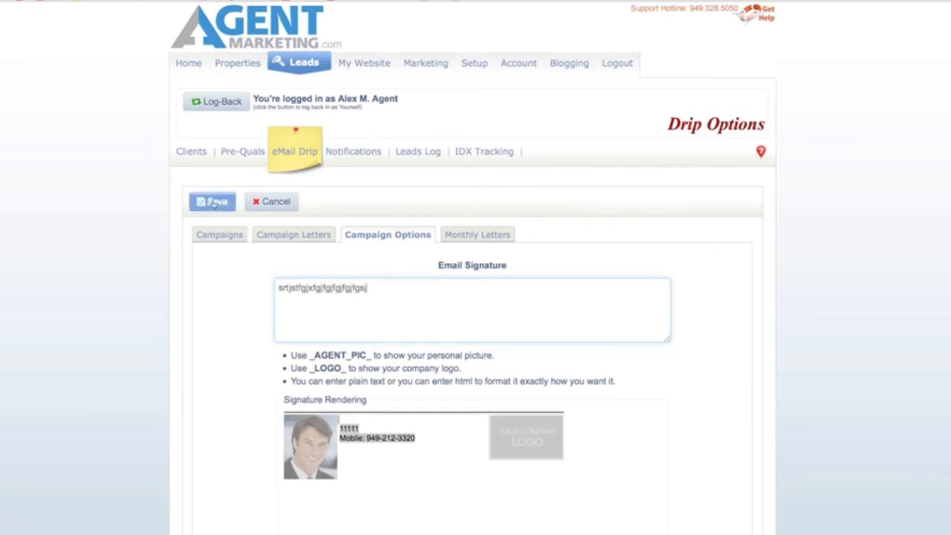
Step: Delete the test signature text and save the Email Signature empty
{"action": "left_click_drag", "start_coordinate": [361, 421], "coordinate": [268, 416]}
{"action": "left_click_drag", "start_coordinate": [394, 289], "coordinate": [253, 285]}
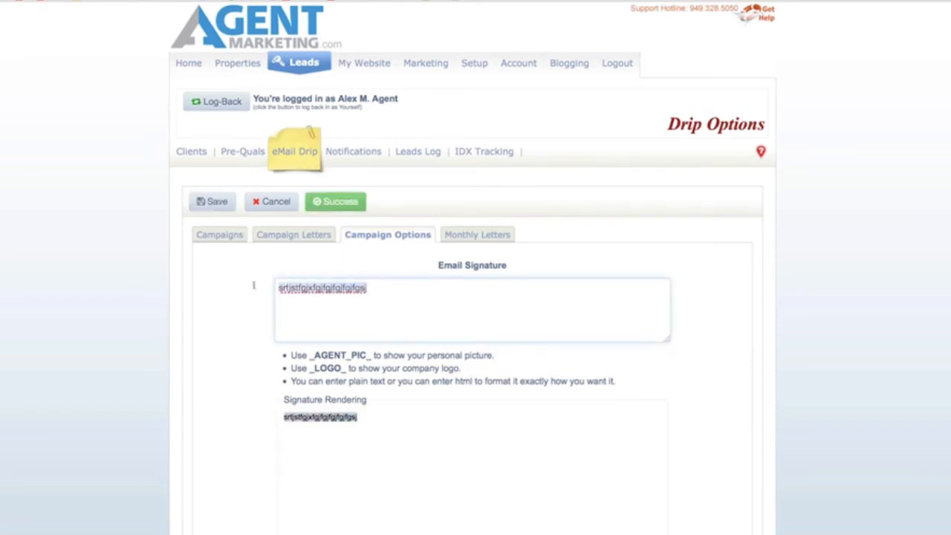
{"action": "key", "text": "BackSpace"}
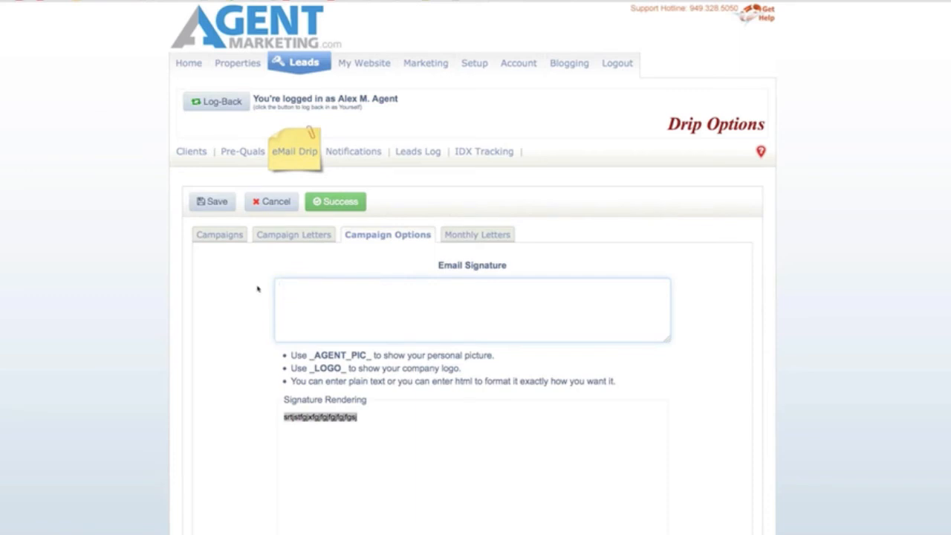
{"action": "left_click", "coordinate": [212, 205]}
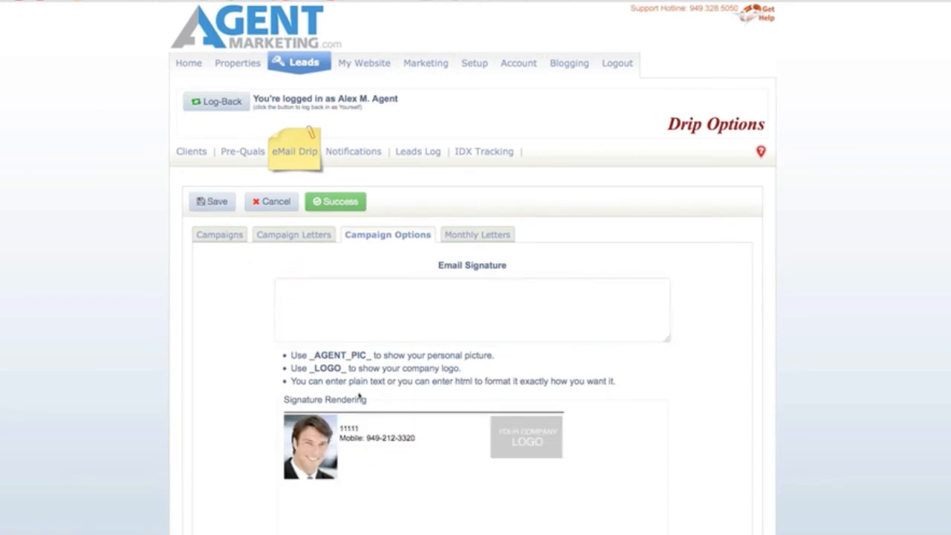
Step: Open the client lead's record and generate the First Time Buyers letters for it
{"action": "left_click", "coordinate": [193, 154]}
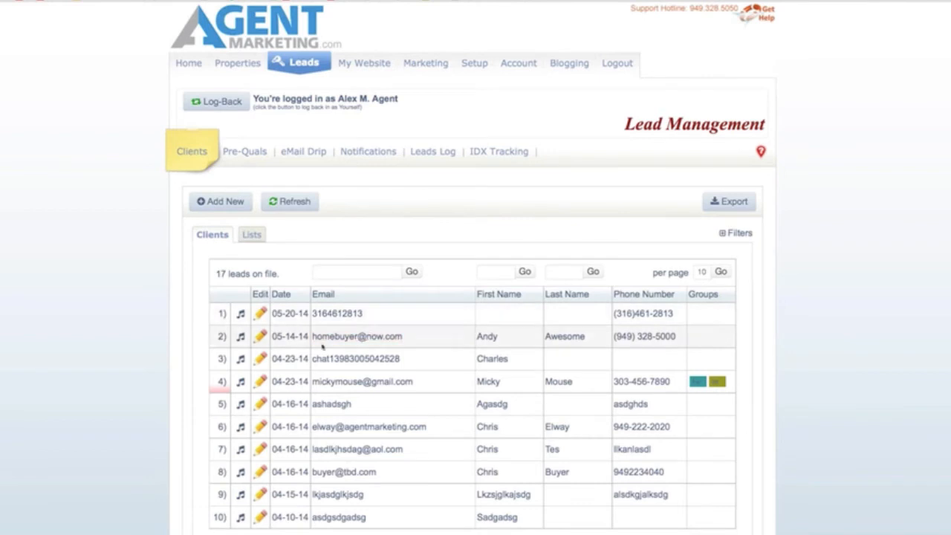
{"action": "left_click", "coordinate": [260, 313]}
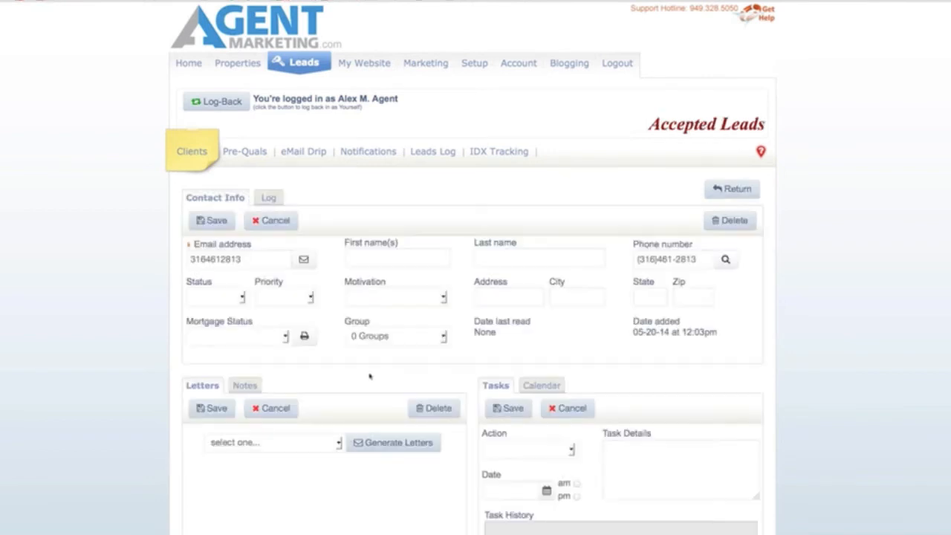
{"action": "scroll", "coordinate": [446, 386], "scroll_direction": "down", "scroll_amount": 3}
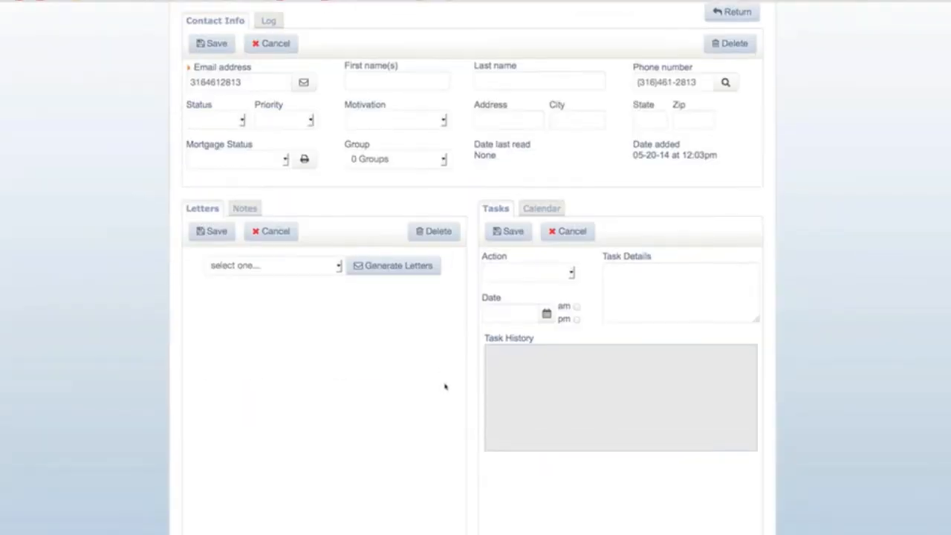
{"action": "left_click", "coordinate": [281, 265]}
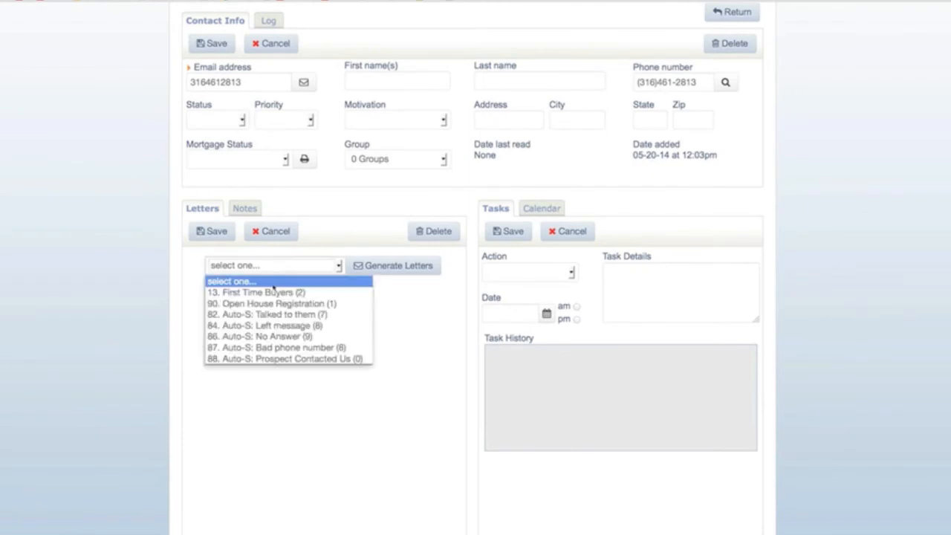
{"action": "left_click", "coordinate": [273, 292]}
{"action": "left_click", "coordinate": [397, 266]}
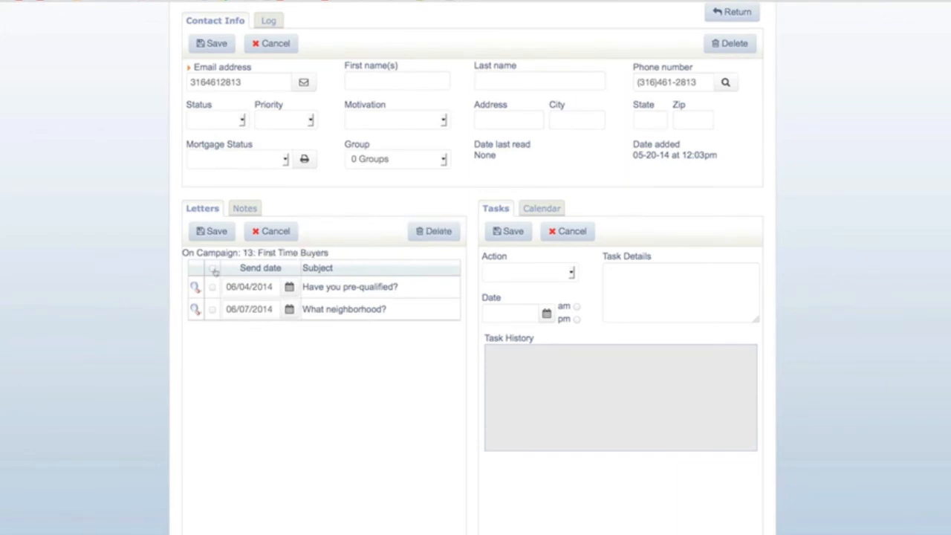
Step: Delete those letters and generate the 84. Auto-S: Left message campaign's letters instead
{"action": "left_click", "coordinate": [418, 236]}
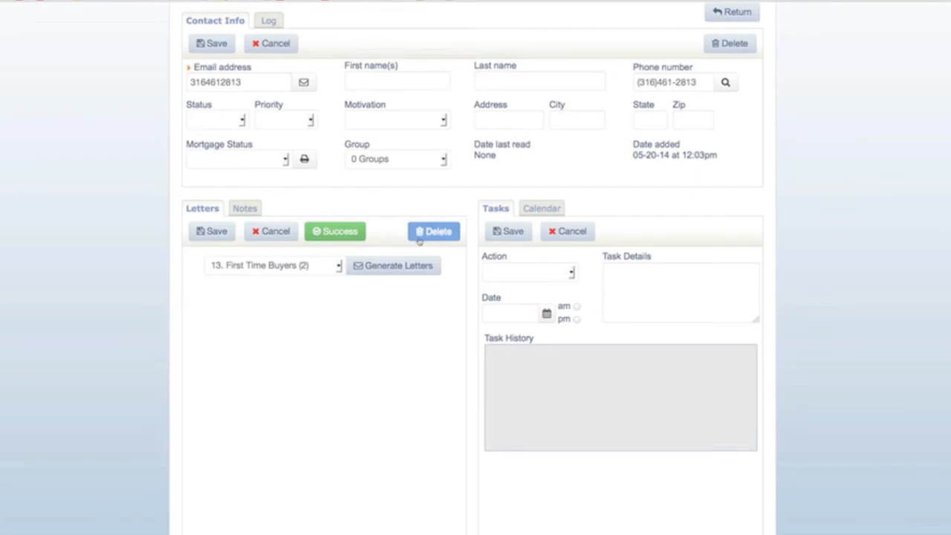
{"action": "left_click", "coordinate": [335, 269]}
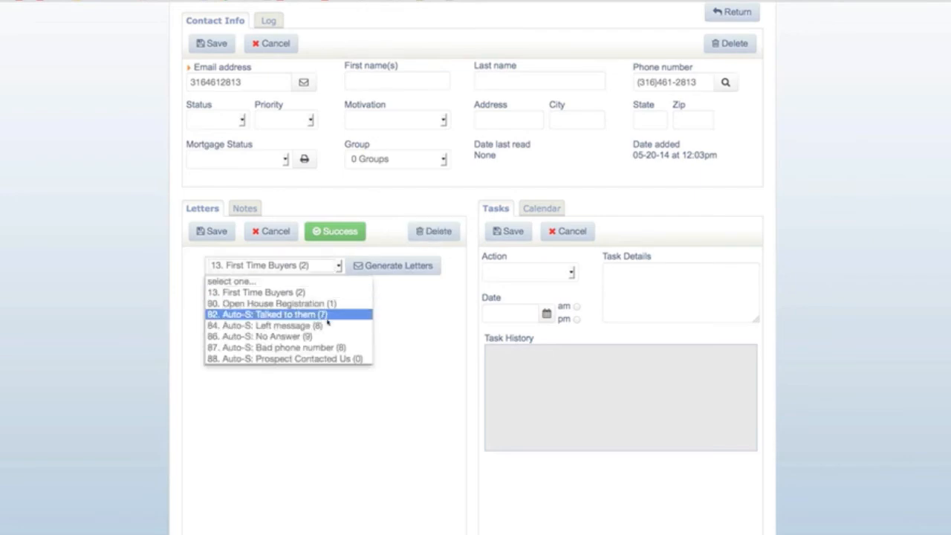
{"action": "left_click", "coordinate": [313, 327]}
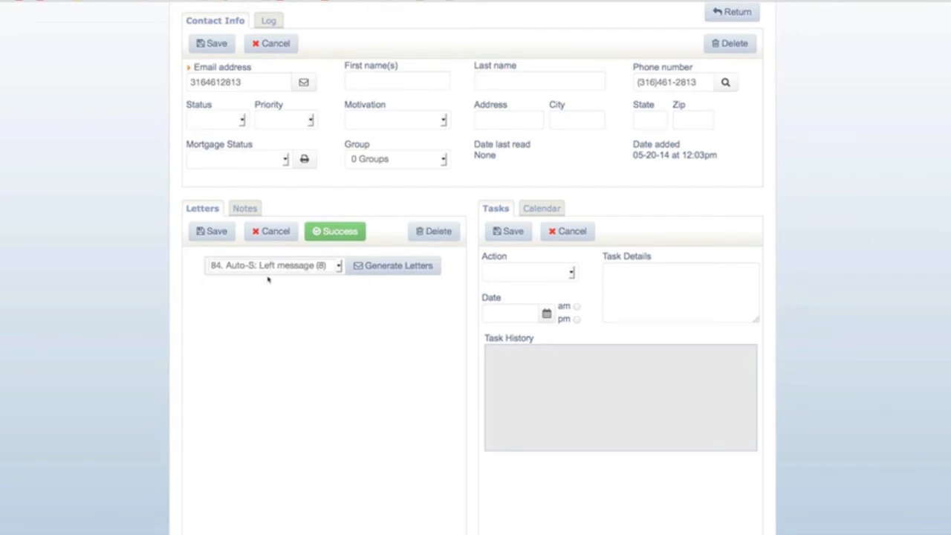
{"action": "left_click", "coordinate": [401, 266]}
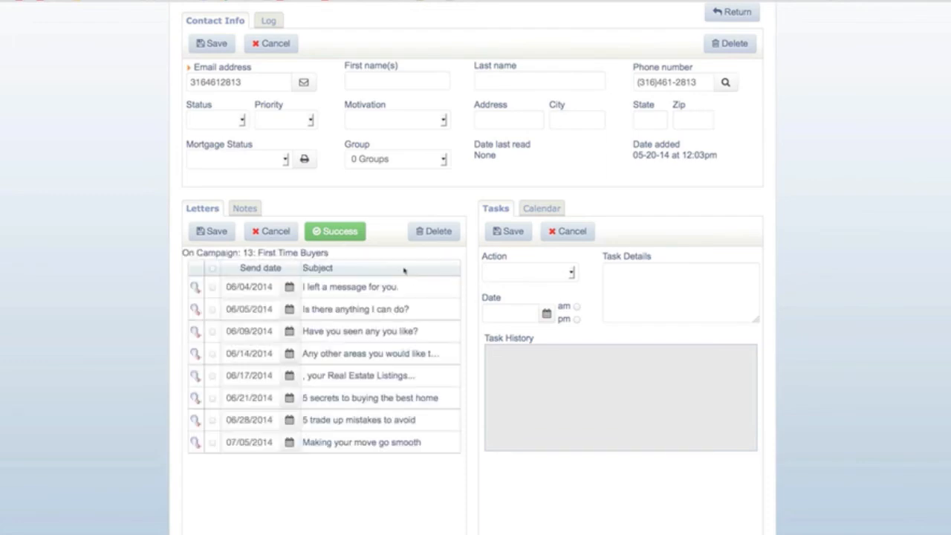
Step: Preview the letters, move the third letter's send date to June 12, 2014, and save
{"action": "mouse_move", "coordinate": [195, 286]}
{"action": "mouse_move", "coordinate": [198, 424]}
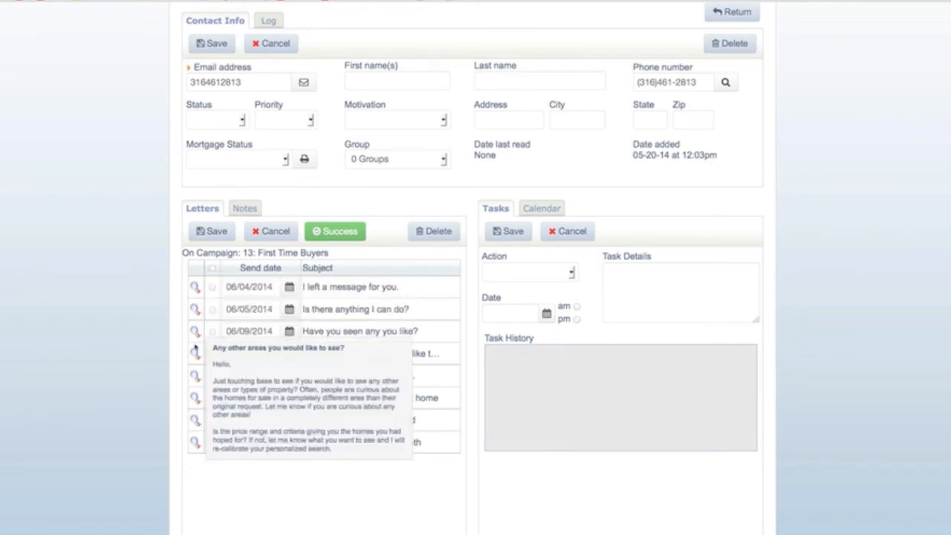
{"action": "left_click", "coordinate": [269, 332]}
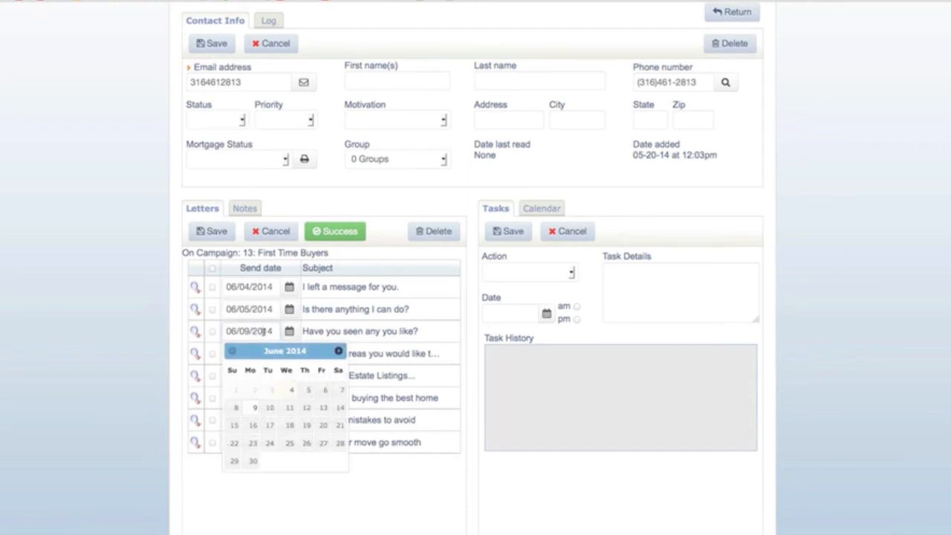
{"action": "left_click", "coordinate": [306, 411]}
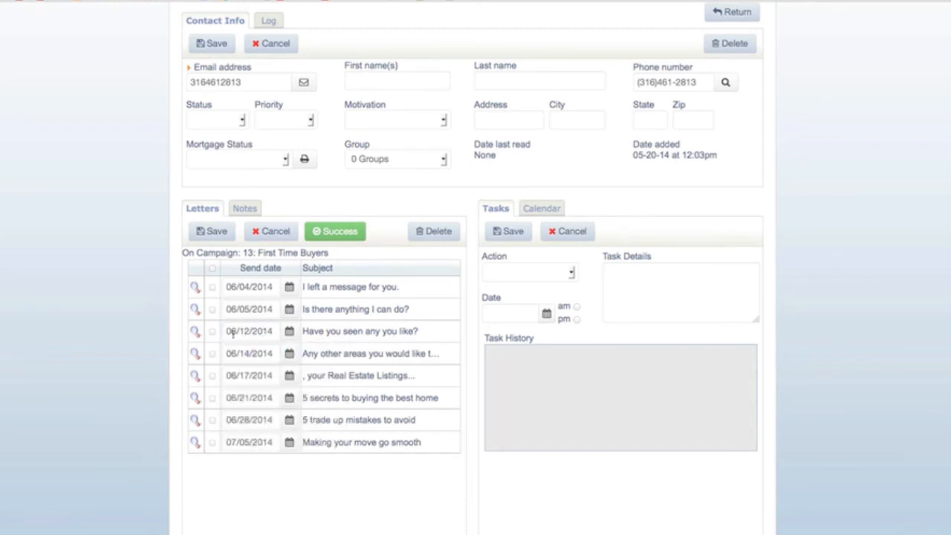
{"action": "left_click", "coordinate": [210, 234]}
Step: Highlight the lead's Date last read value to point it out
{"action": "triple_click", "coordinate": [509, 158]}
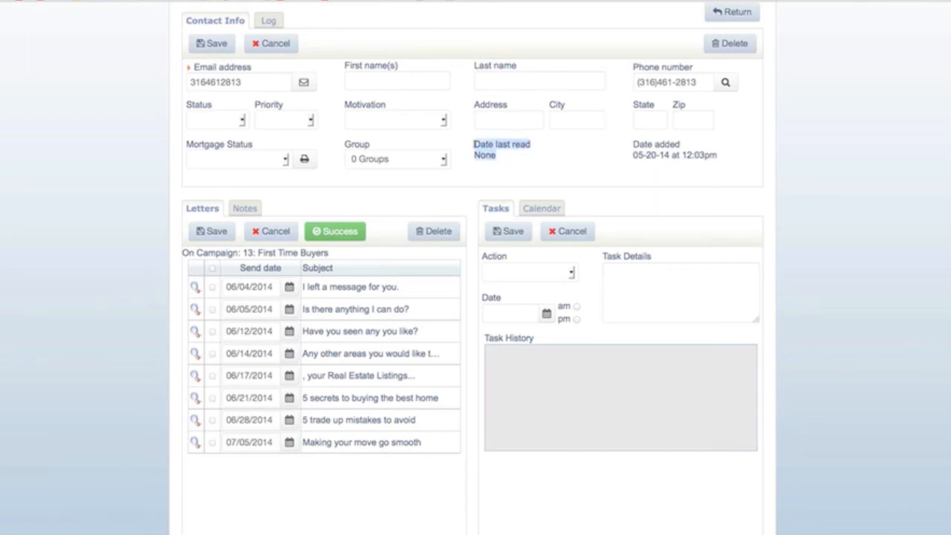
{"action": "left_click", "coordinate": [468, 147]}
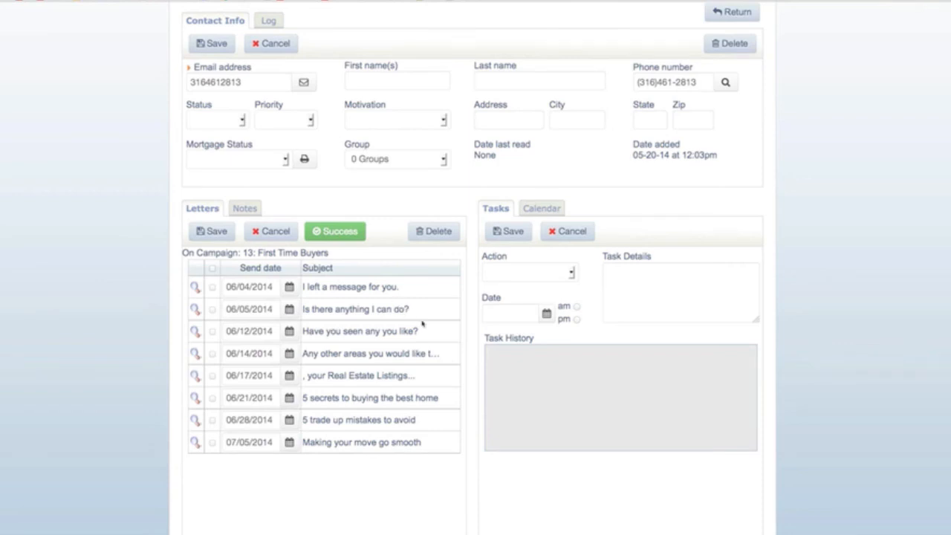
{"action": "scroll", "coordinate": [422, 324], "scroll_direction": "up", "scroll_amount": 3}
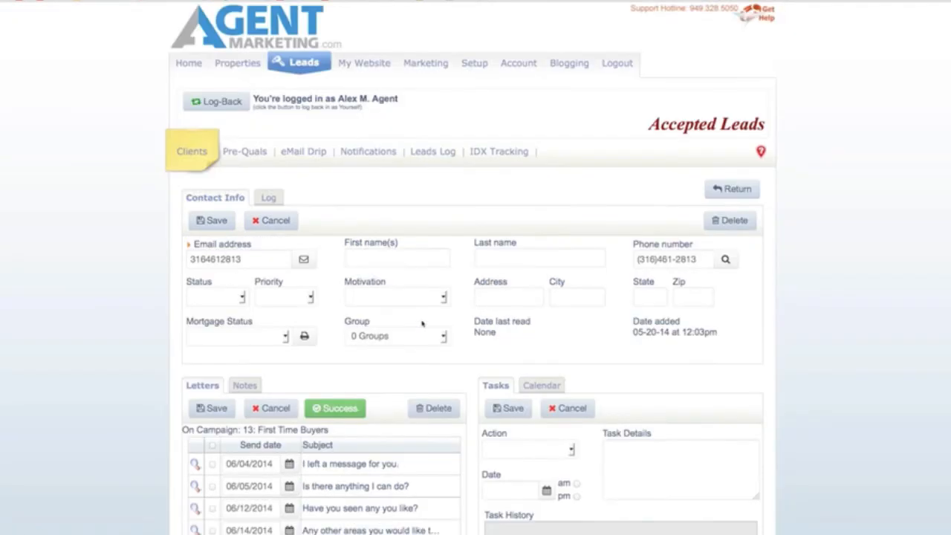
Step: Set the Send map to mobile phone auto-drip to First Time Buyers, leaving website contact at None
{"action": "left_click", "coordinate": [372, 151]}
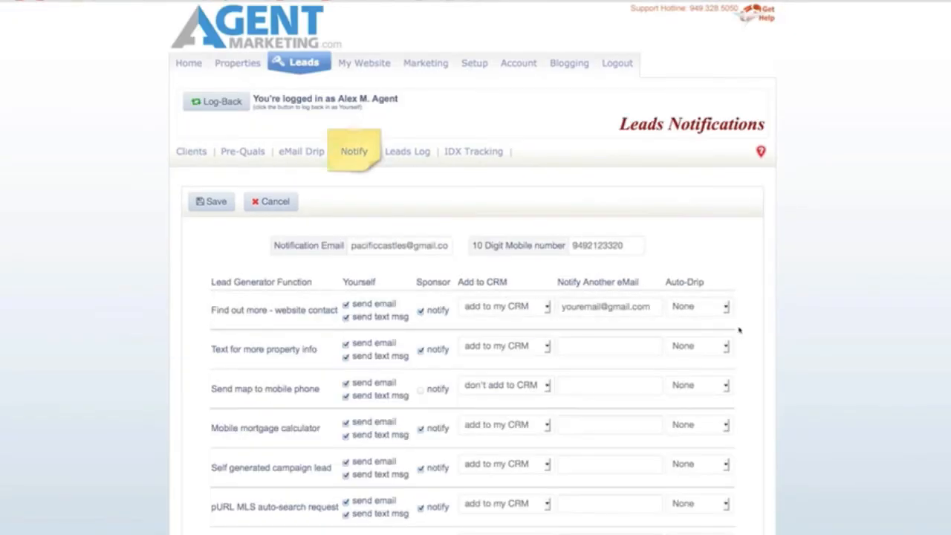
{"action": "scroll", "coordinate": [774, 335], "scroll_direction": "down", "scroll_amount": 2}
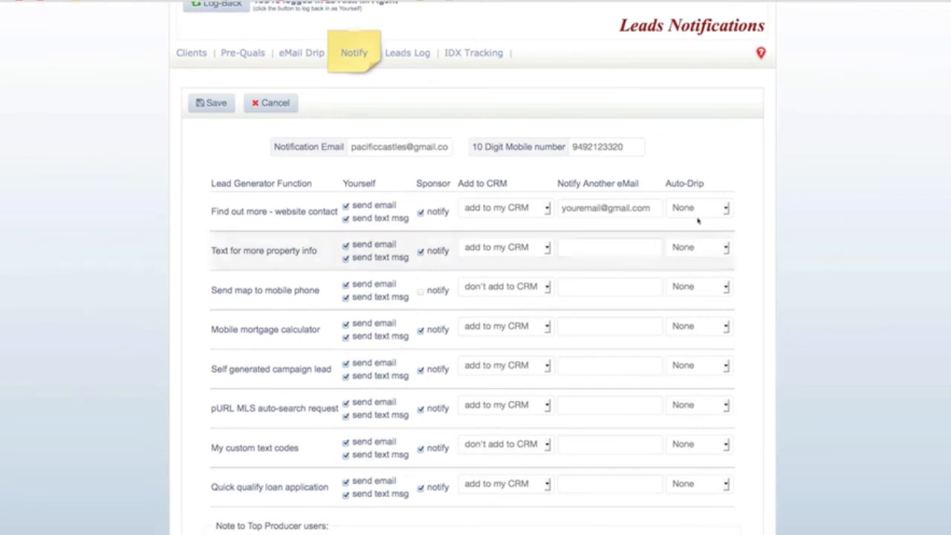
{"action": "left_click_drag", "start_coordinate": [665, 182], "coordinate": [722, 194]}
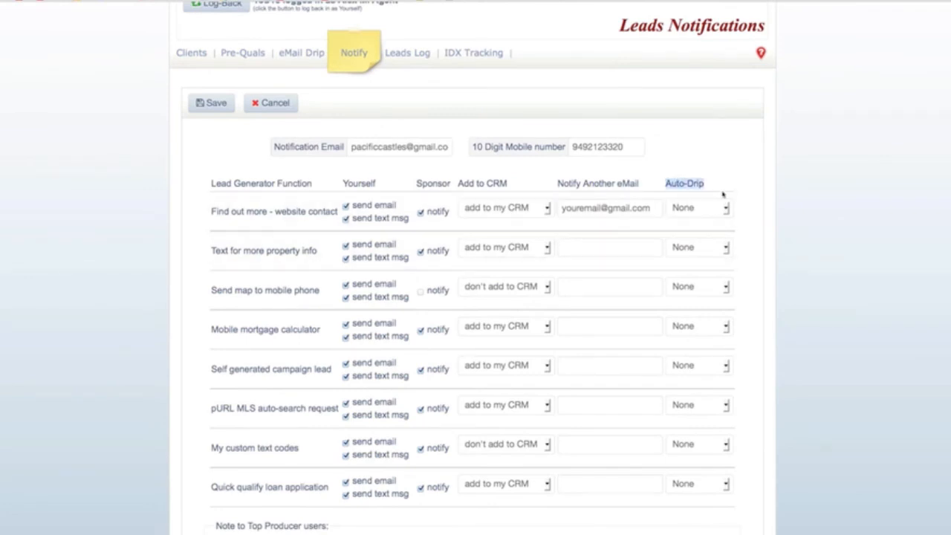
{"action": "left_click", "coordinate": [726, 286]}
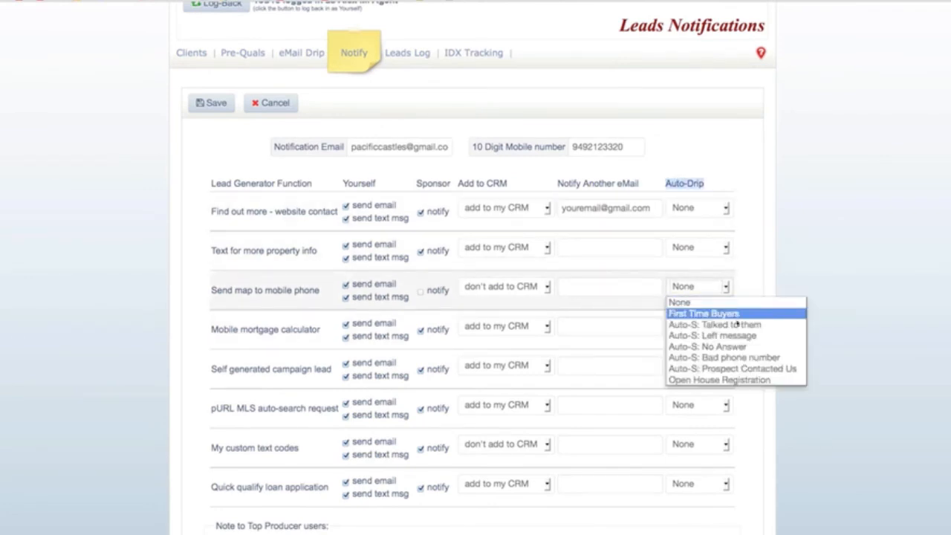
{"action": "left_click", "coordinate": [705, 314]}
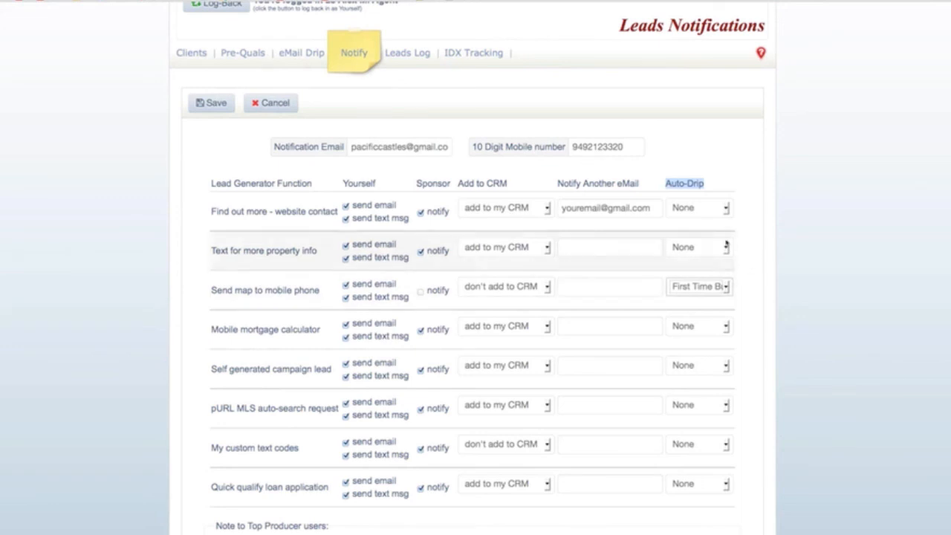
{"action": "left_click", "coordinate": [711, 210]}
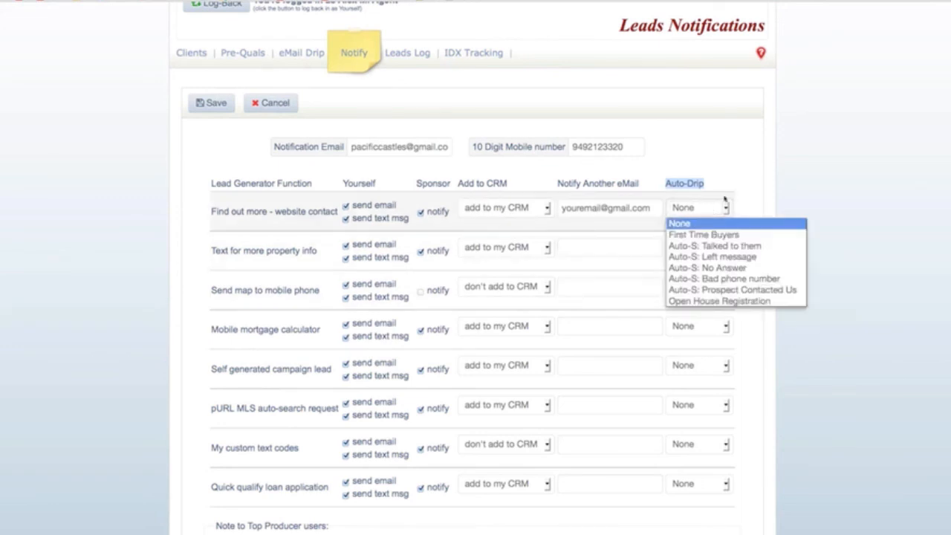
{"action": "left_click", "coordinate": [712, 147]}
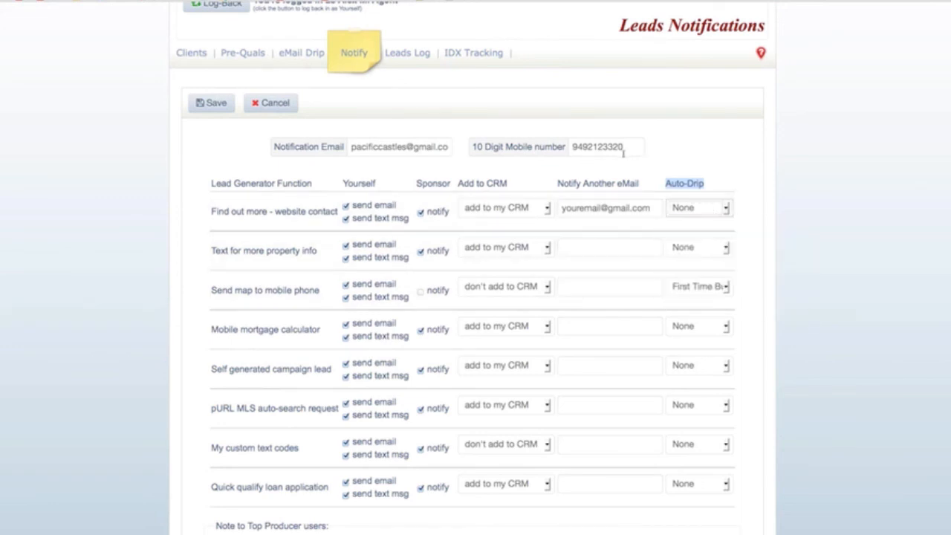
{"action": "scroll", "coordinate": [623, 153], "scroll_direction": "up", "scroll_amount": 3}
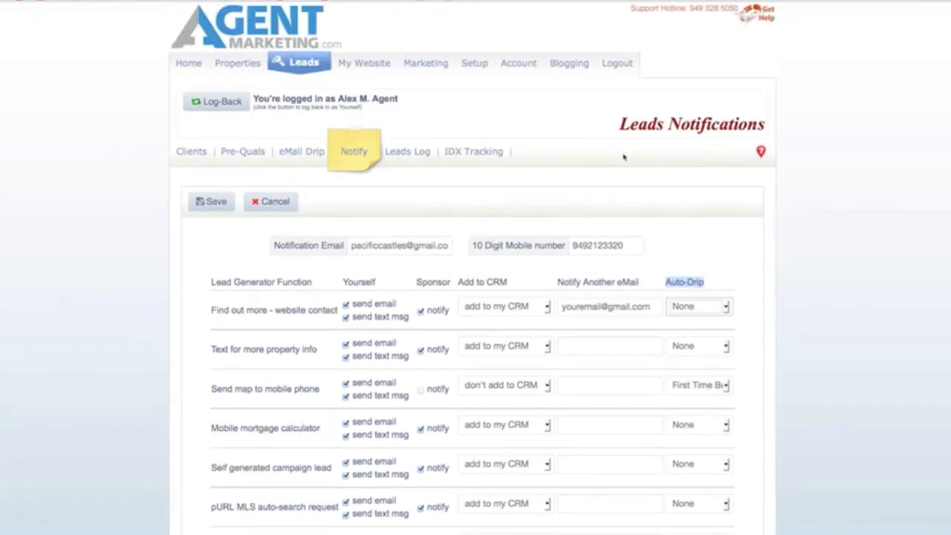